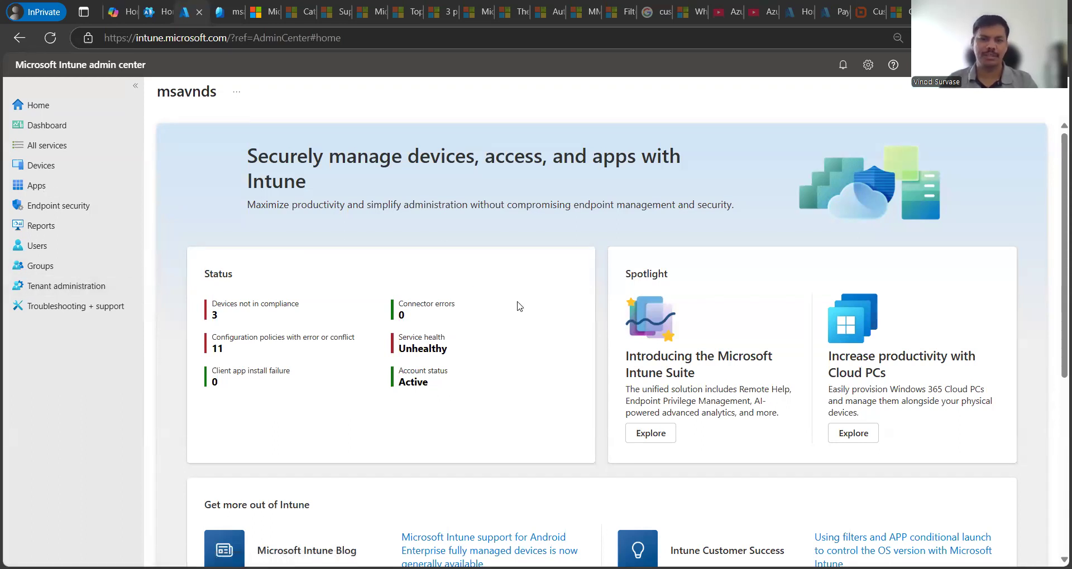
# Step: Go to Apps > Windows and start adding a new Windows app
pyautogui.click(63, 192)
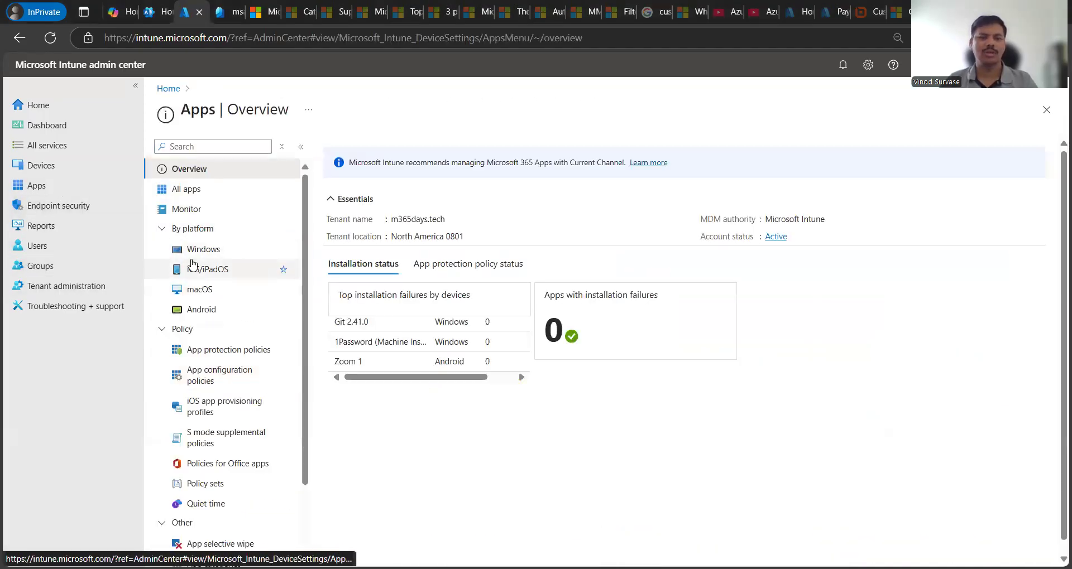
pyautogui.click(203, 251)
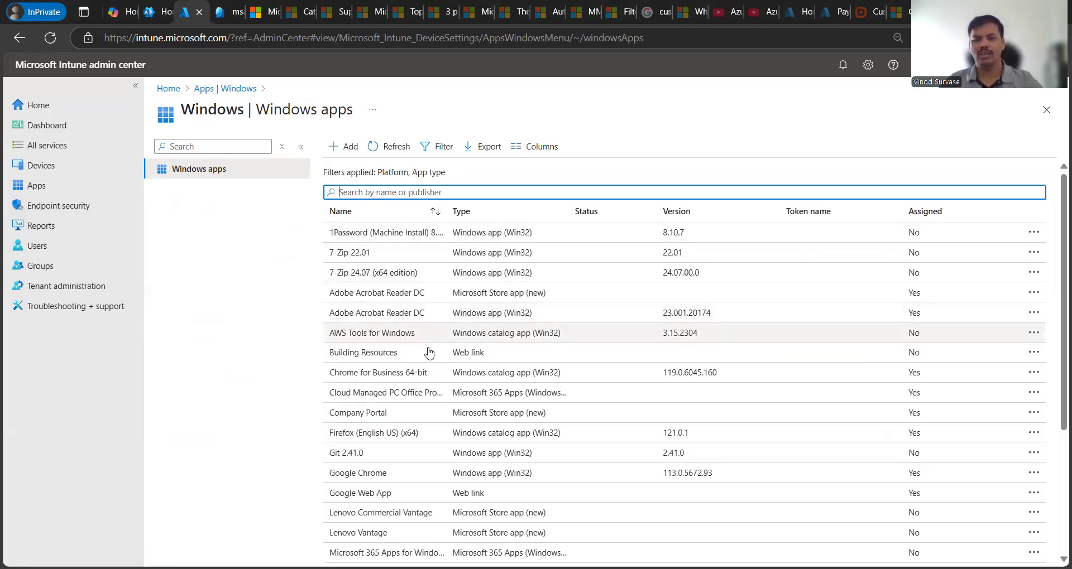
pyautogui.scroll(-3, 491, 378)
pyautogui.scroll(3, 490, 378)
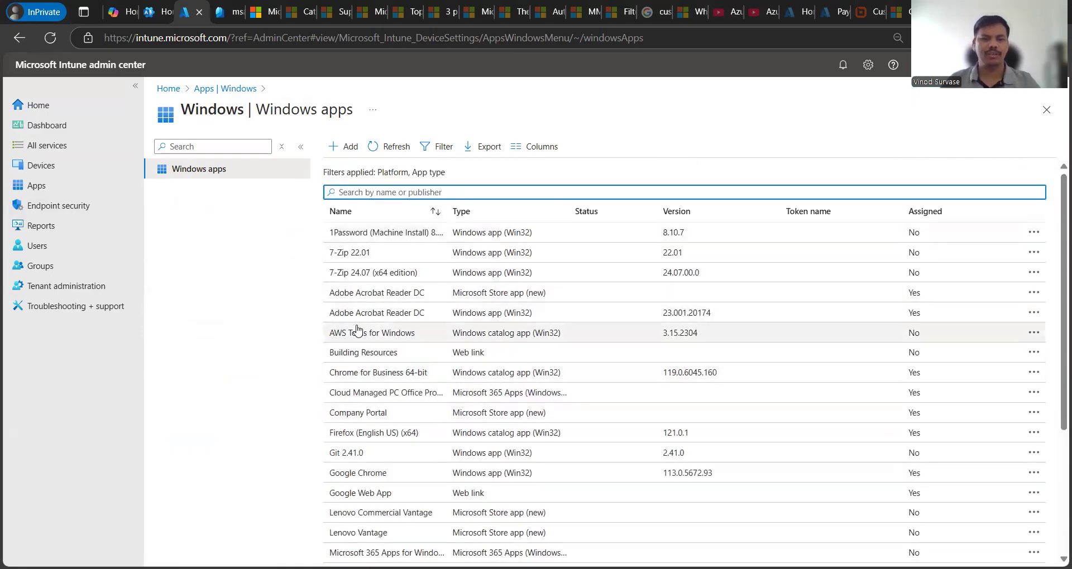
pyautogui.click(342, 147)
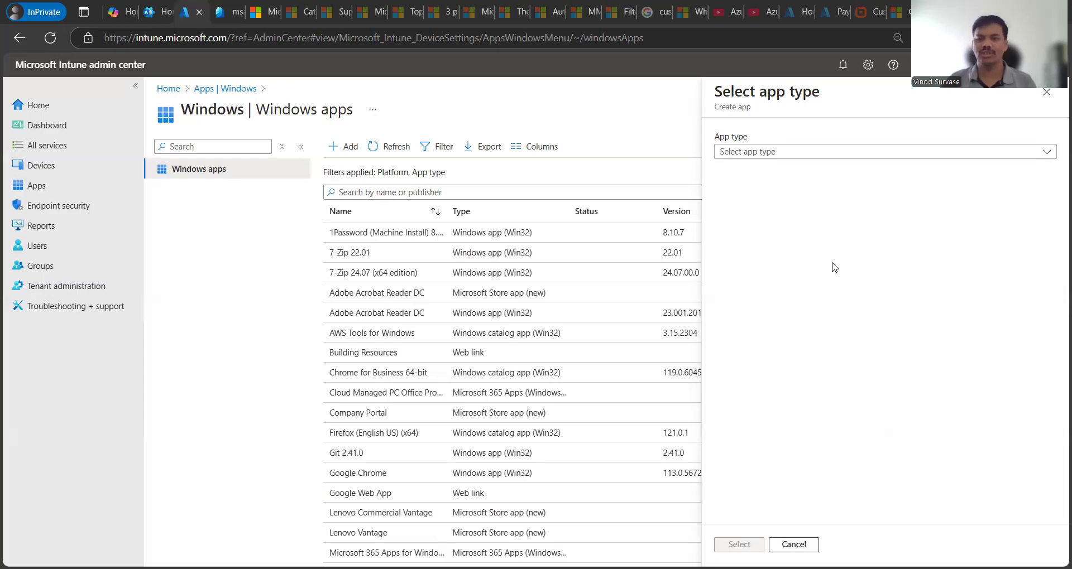
# Step: Choose Microsoft Store app (new) as the app type and open the Store app search
pyautogui.click(789, 161)
pyautogui.click(804, 192)
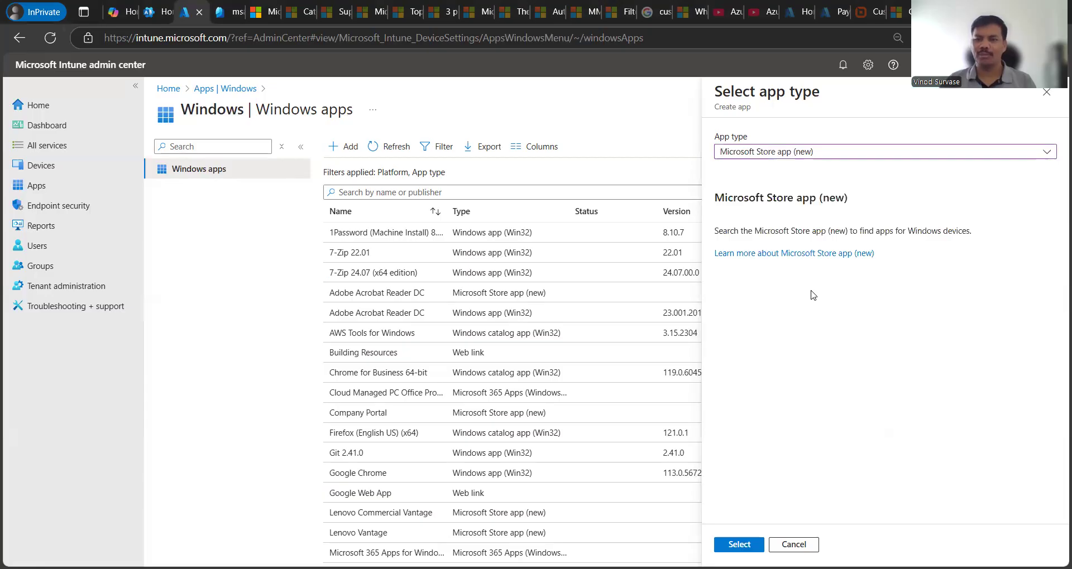
pyautogui.click(800, 152)
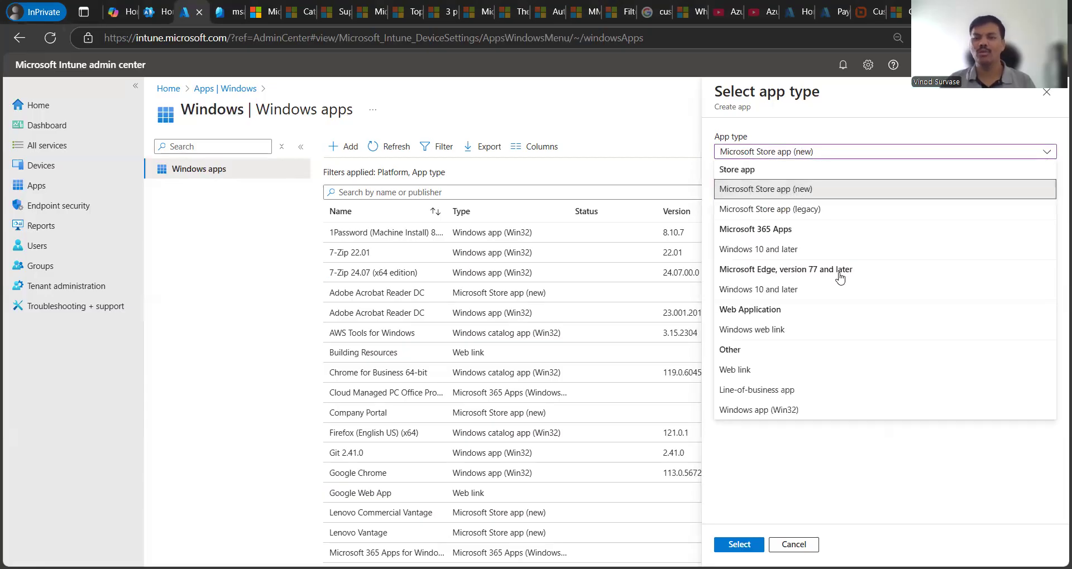
pyautogui.click(865, 456)
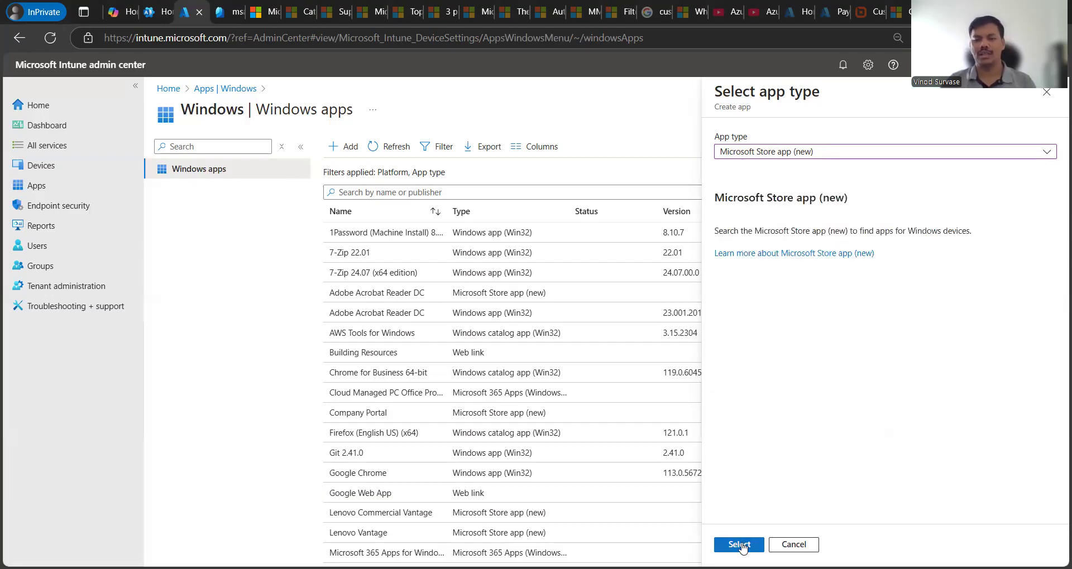
pyautogui.click(744, 545)
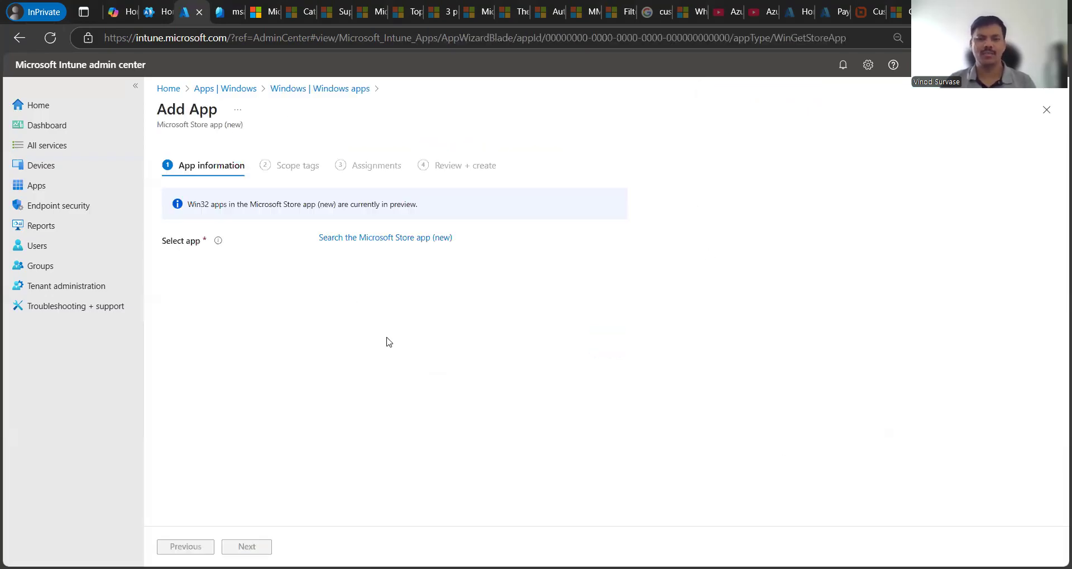
pyautogui.click(366, 239)
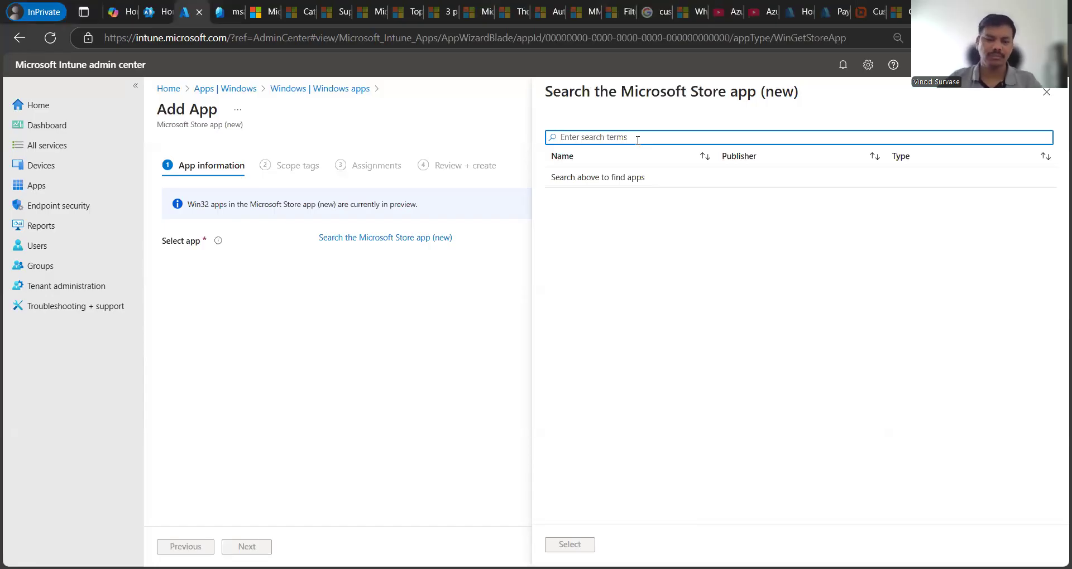
# Step: Search the Store for 'chat' and select ChatGPT by OpenAI
pyautogui.write('chat')
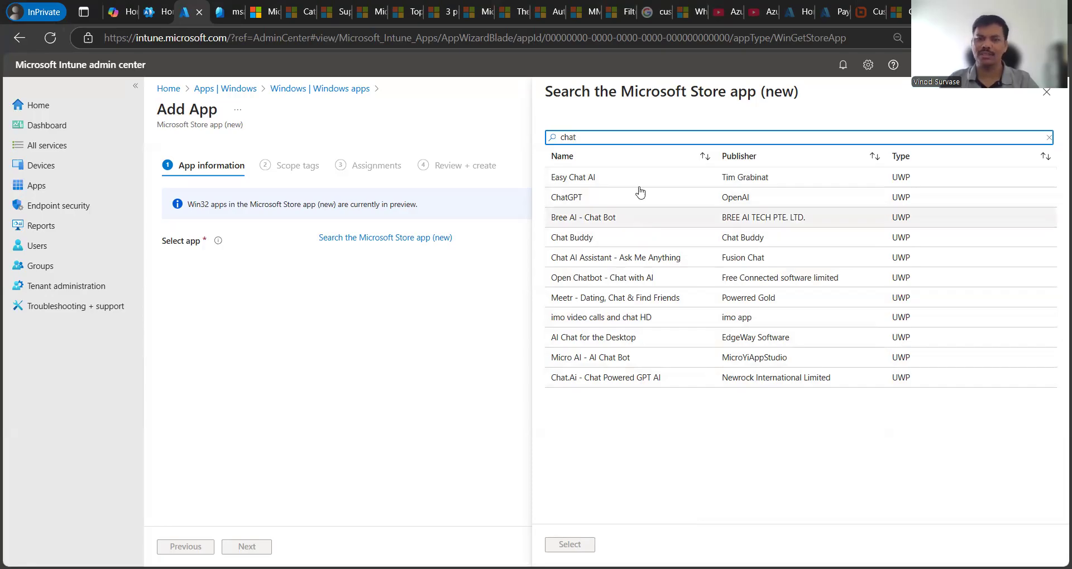
pyautogui.click(598, 200)
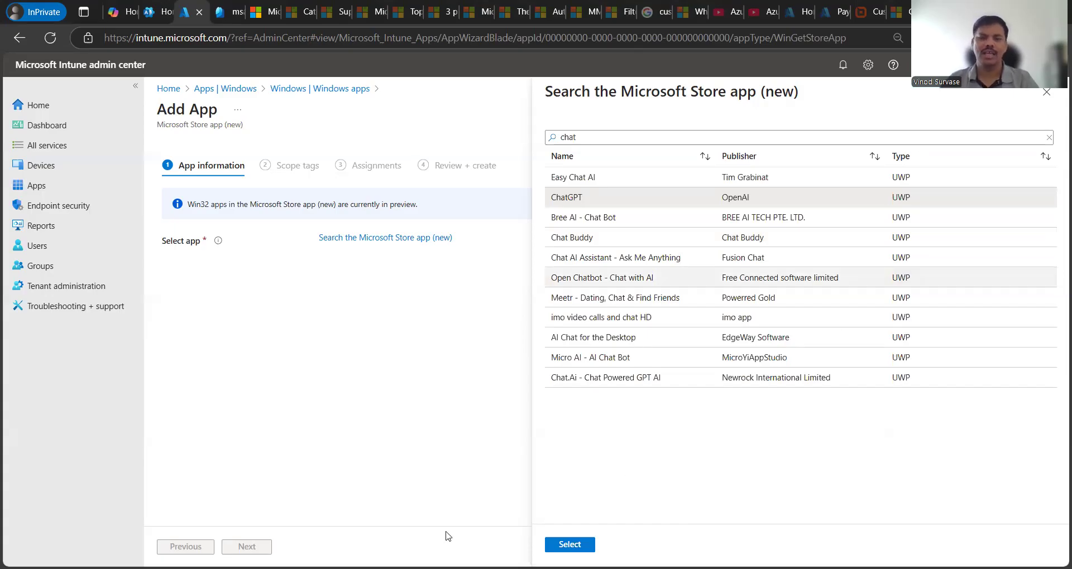
pyautogui.click(570, 544)
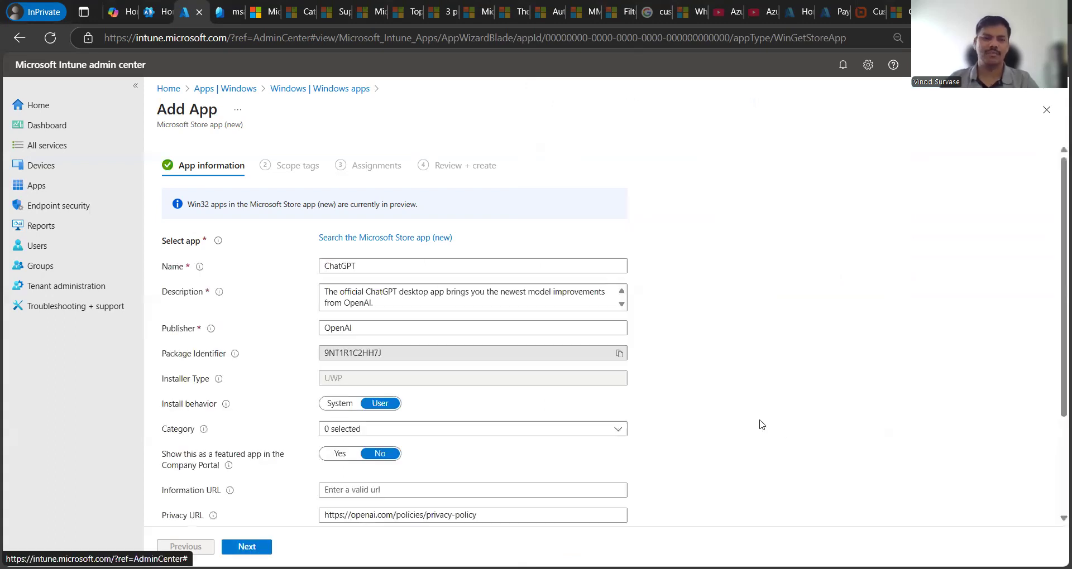
pyautogui.scroll(-3, 804, 390)
pyautogui.scroll(3, 813, 403)
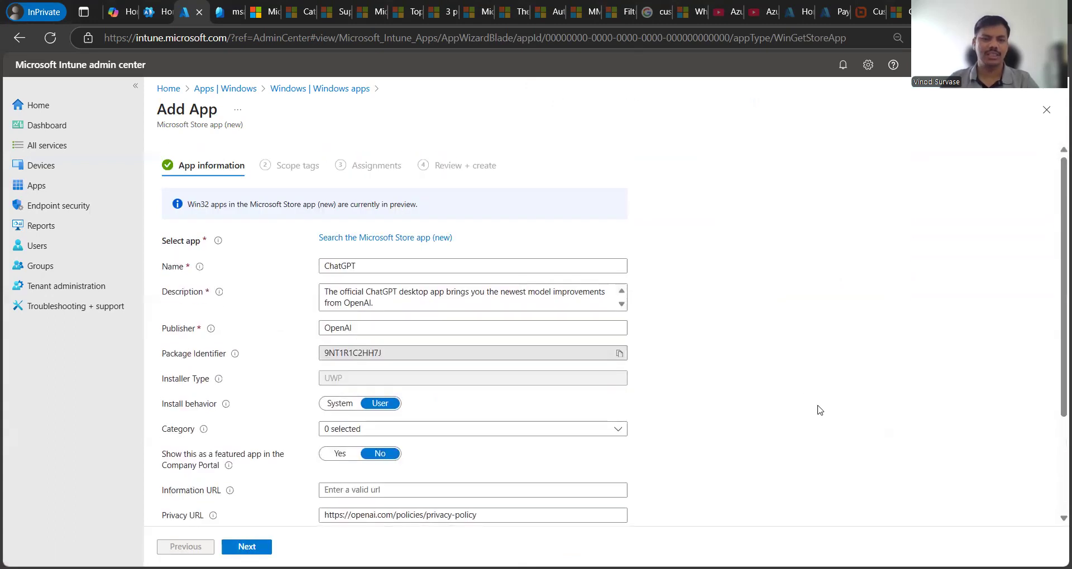
pyautogui.scroll(-3, 818, 407)
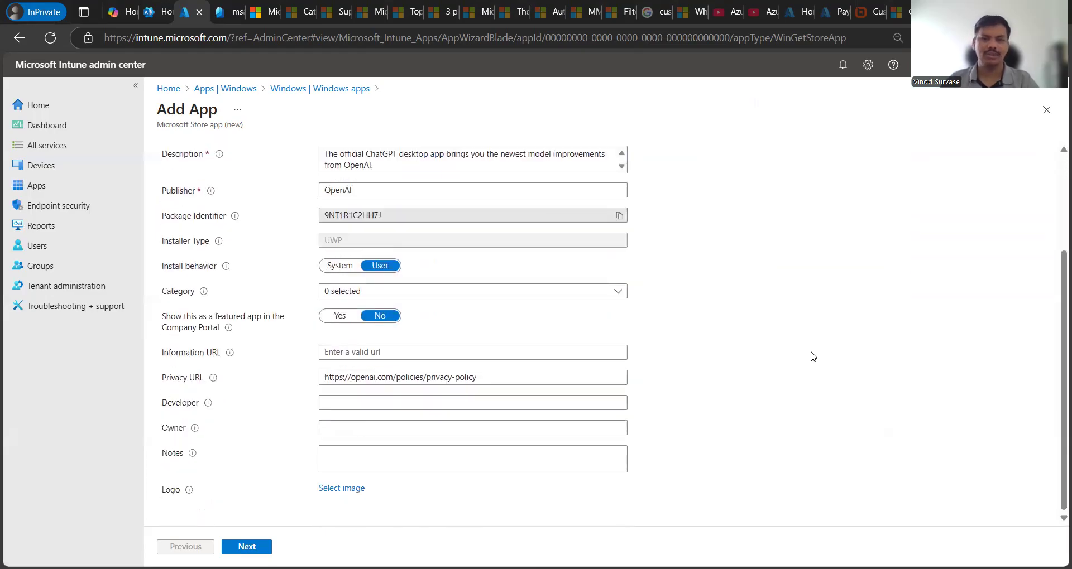
pyautogui.scroll(2, 824, 359)
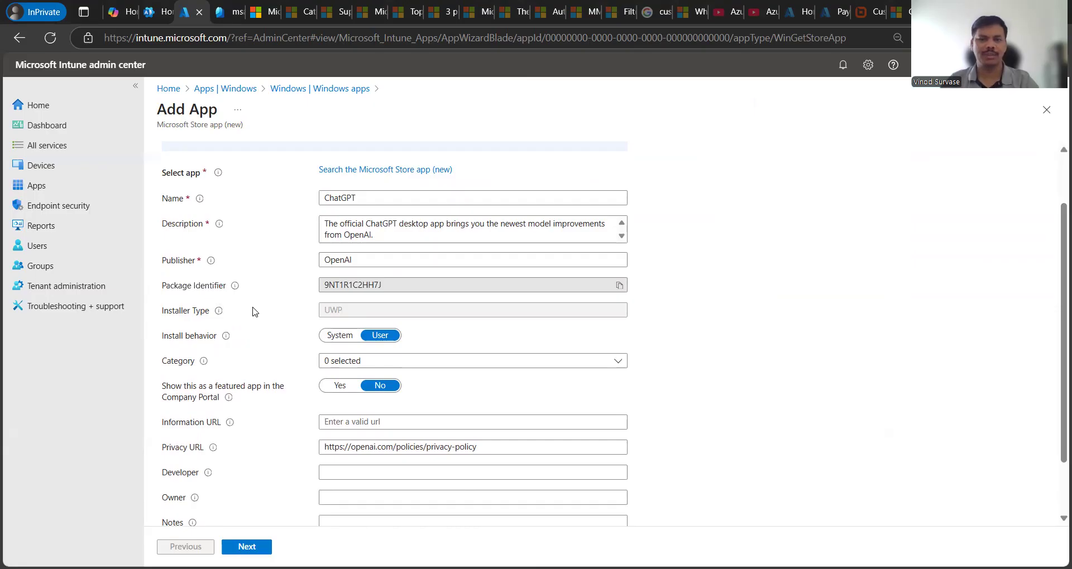
pyautogui.moveTo(163, 286); pyautogui.dragTo(229, 292)
pyautogui.click(235, 305)
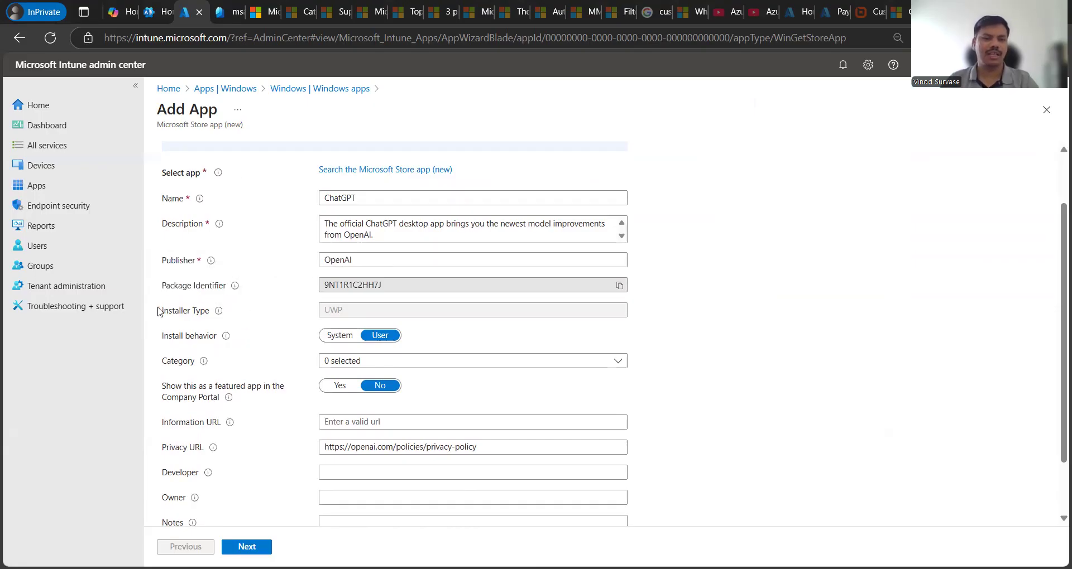
pyautogui.moveTo(160, 312); pyautogui.dragTo(214, 311)
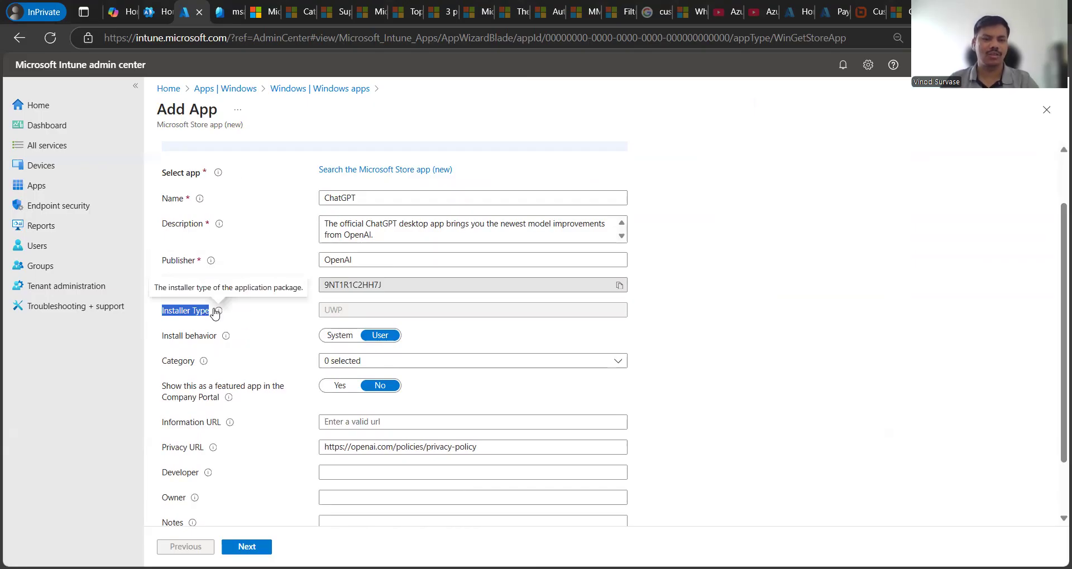
pyautogui.click(270, 322)
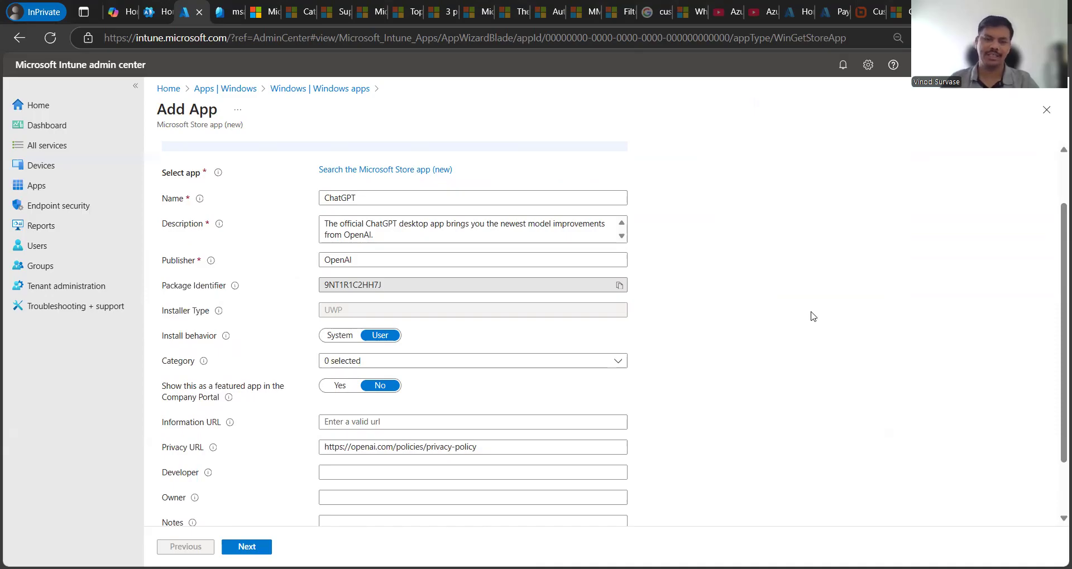
pyautogui.scroll(-1, 813, 317)
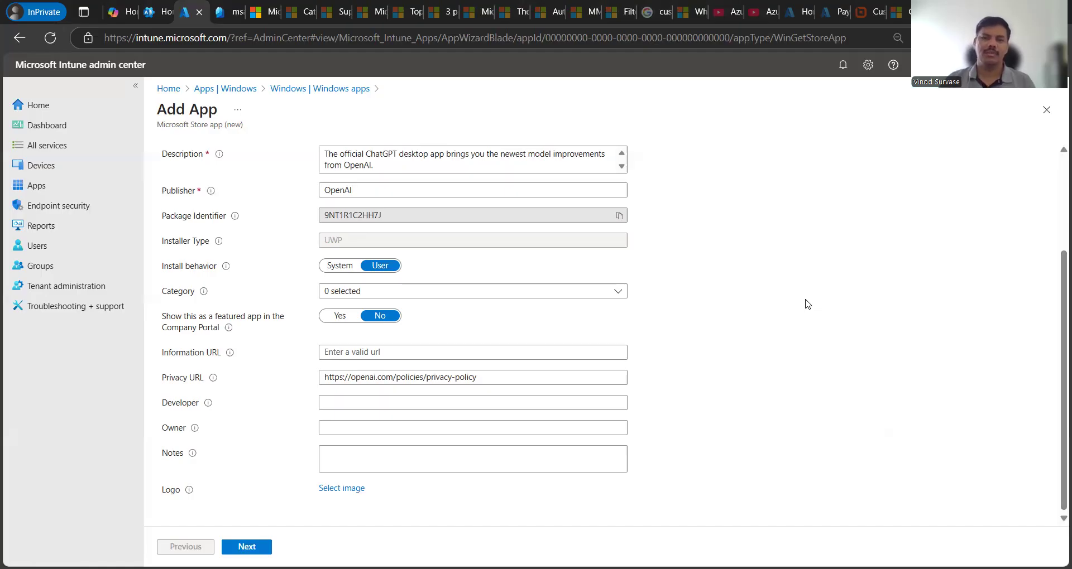
# Step: Set install behavior to System, categories to Productivity and Business, and Featured app to Yes
pyautogui.click(362, 268)
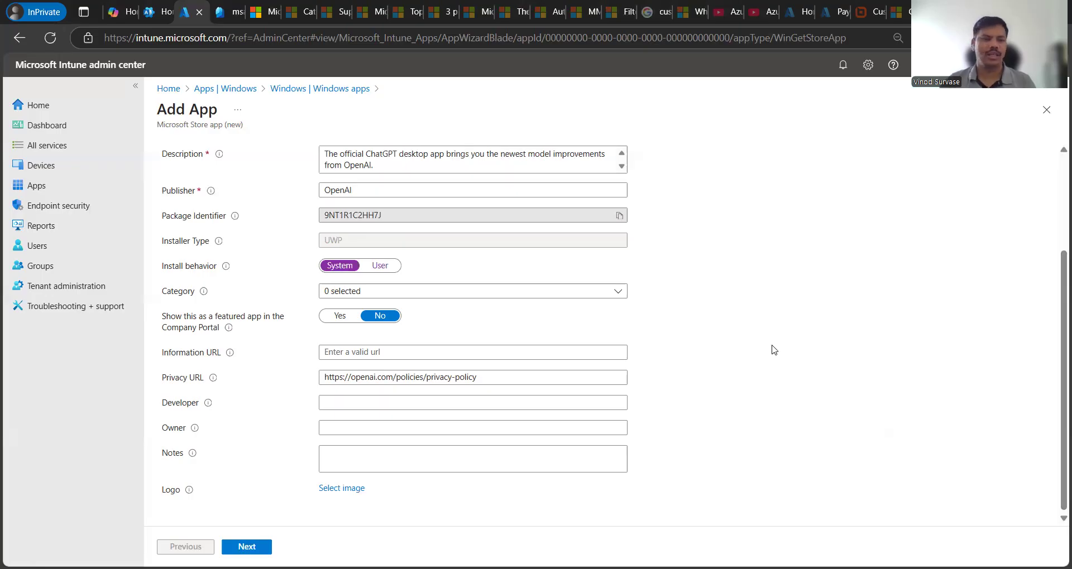
pyautogui.click(333, 292)
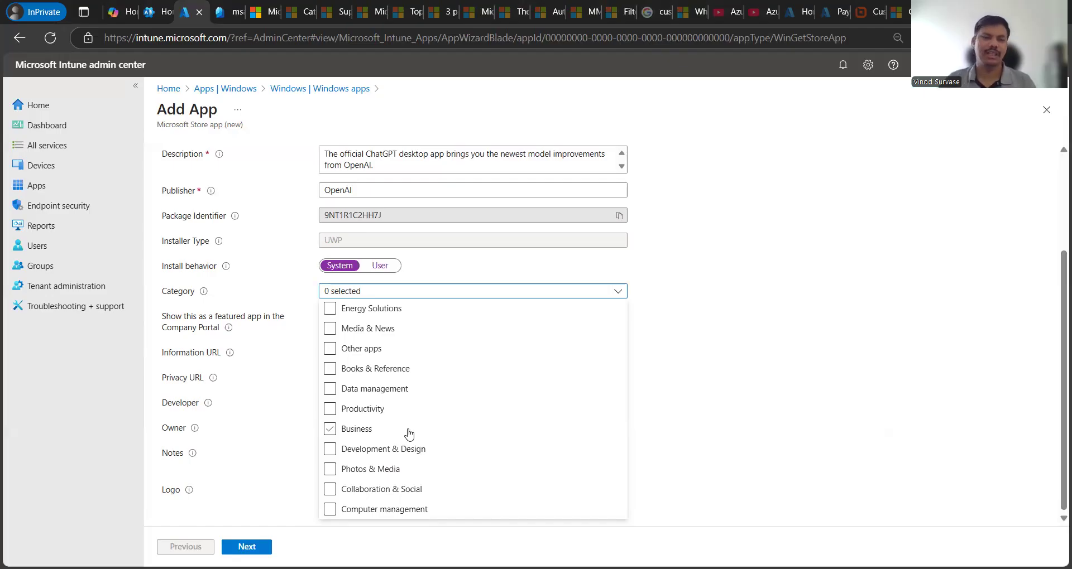
pyautogui.click(344, 413)
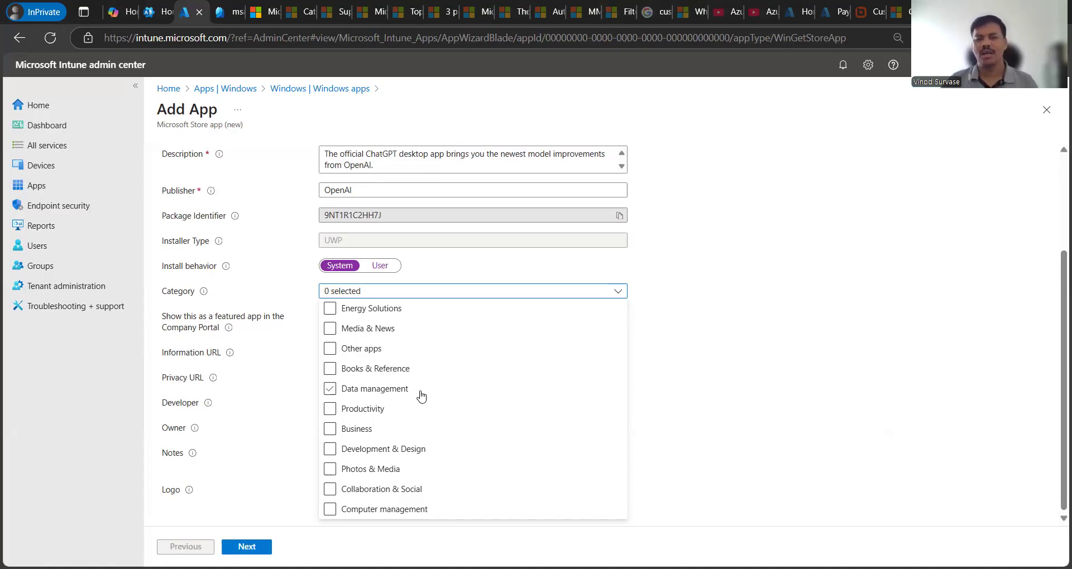
pyautogui.click(400, 389)
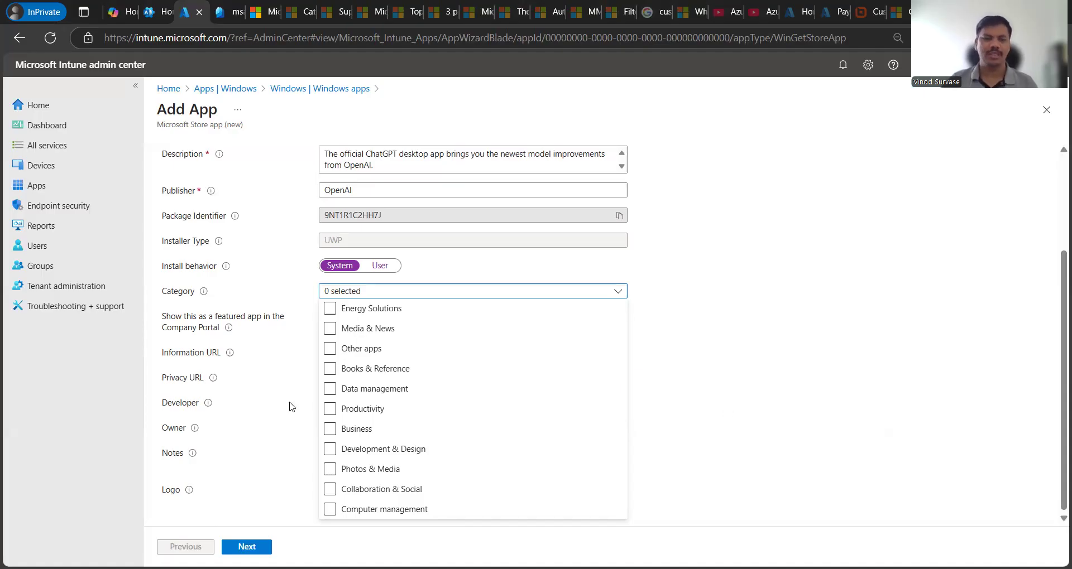
pyautogui.click(330, 409)
pyautogui.click(330, 430)
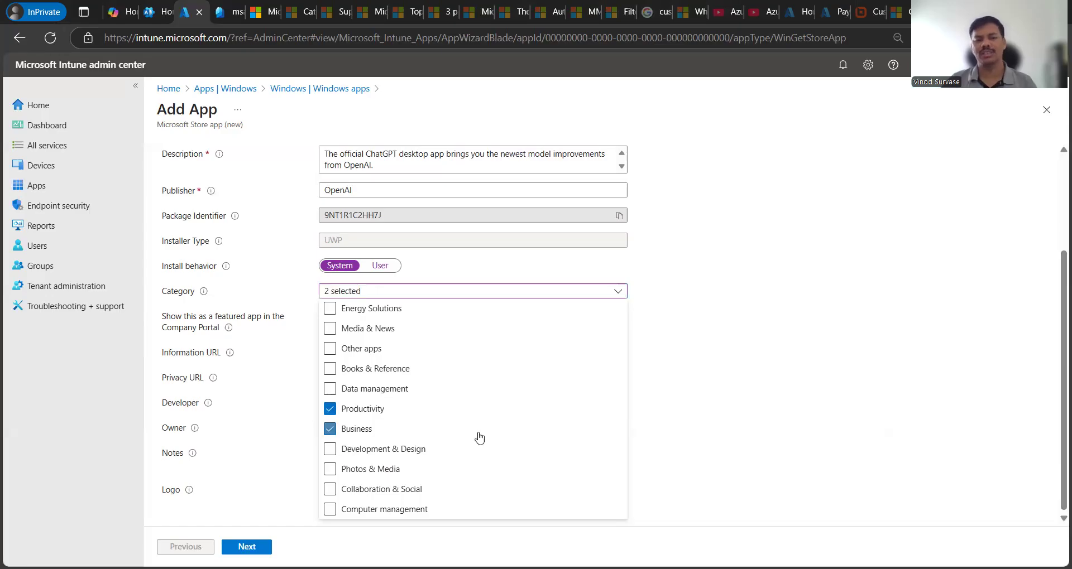
pyautogui.click(708, 418)
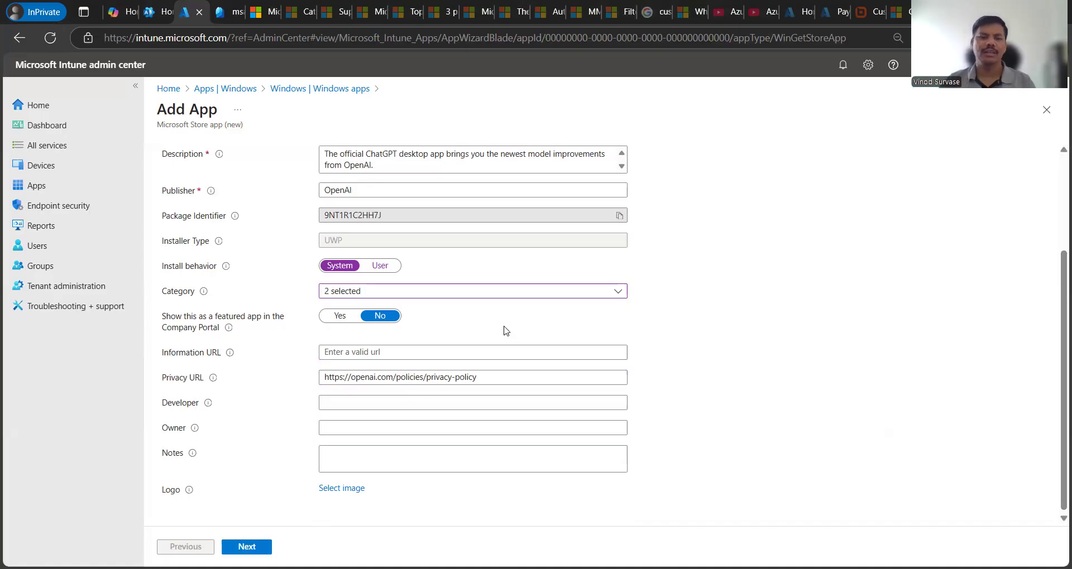
pyautogui.click(339, 317)
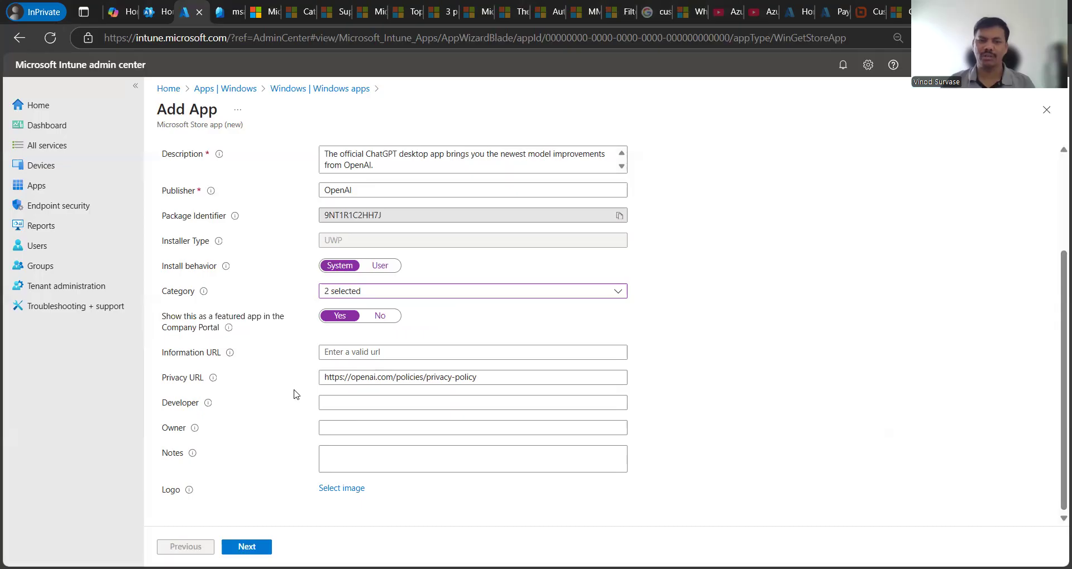
# Step: Pass through the Developer and Notes fields, leaving the notes empty
pyautogui.click(333, 403)
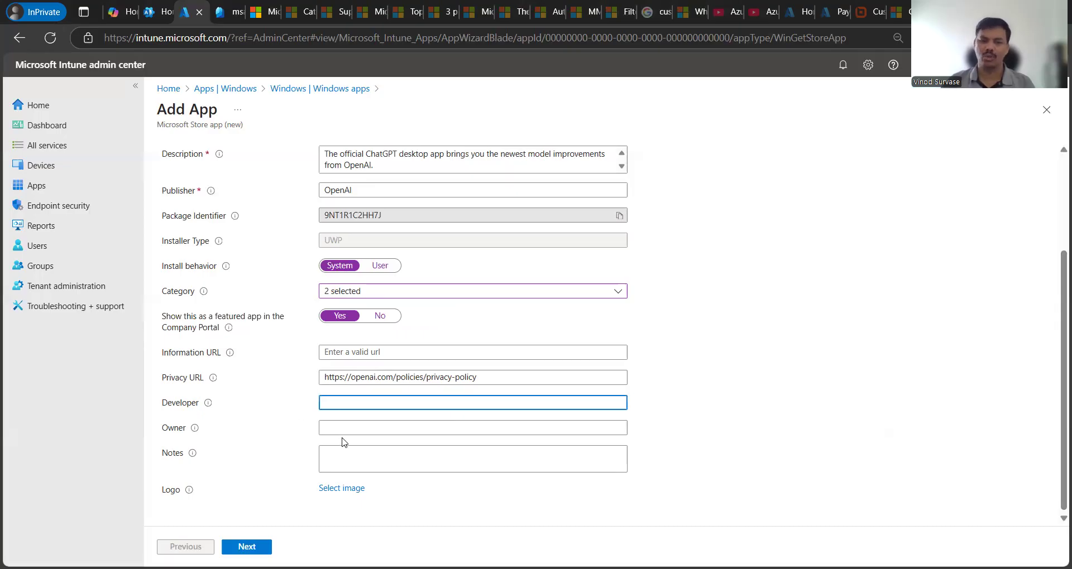
pyautogui.click(397, 465)
pyautogui.click(838, 408)
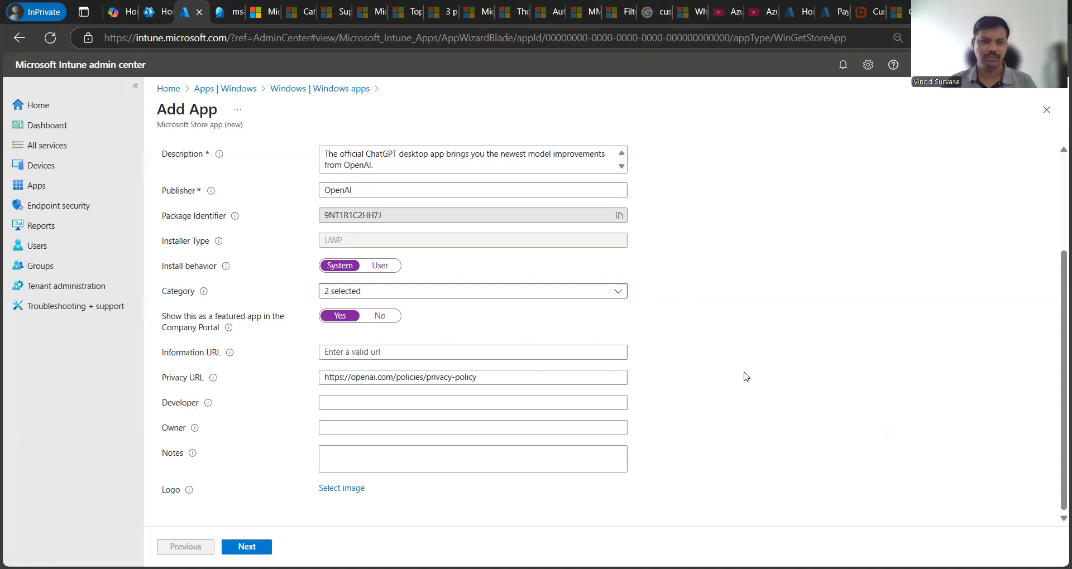
pyautogui.scroll(3, 748, 380)
pyautogui.scroll(-3, 770, 383)
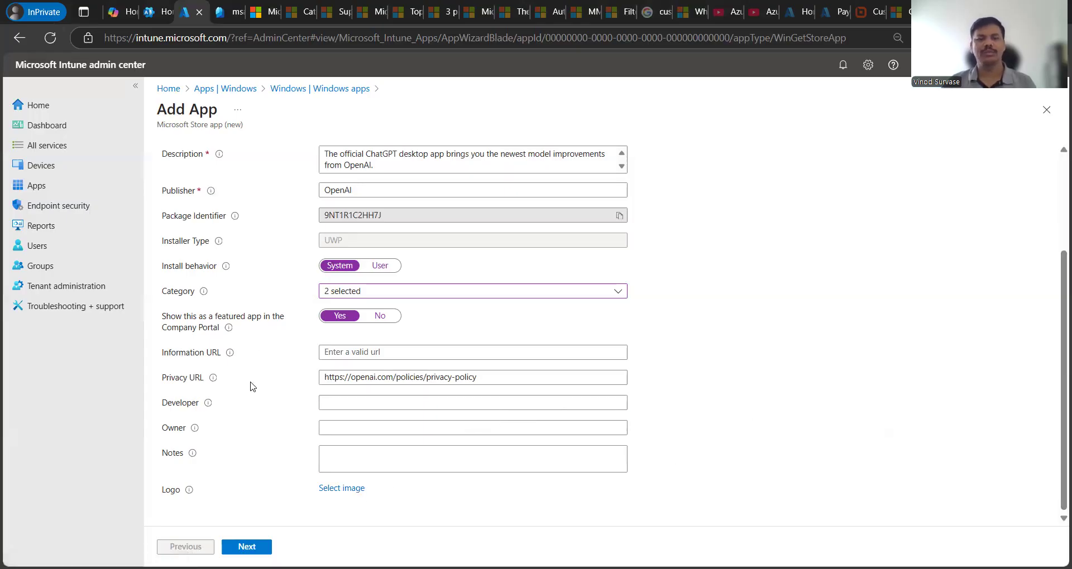
pyautogui.moveTo(172, 329); pyautogui.dragTo(188, 329)
pyautogui.click(812, 386)
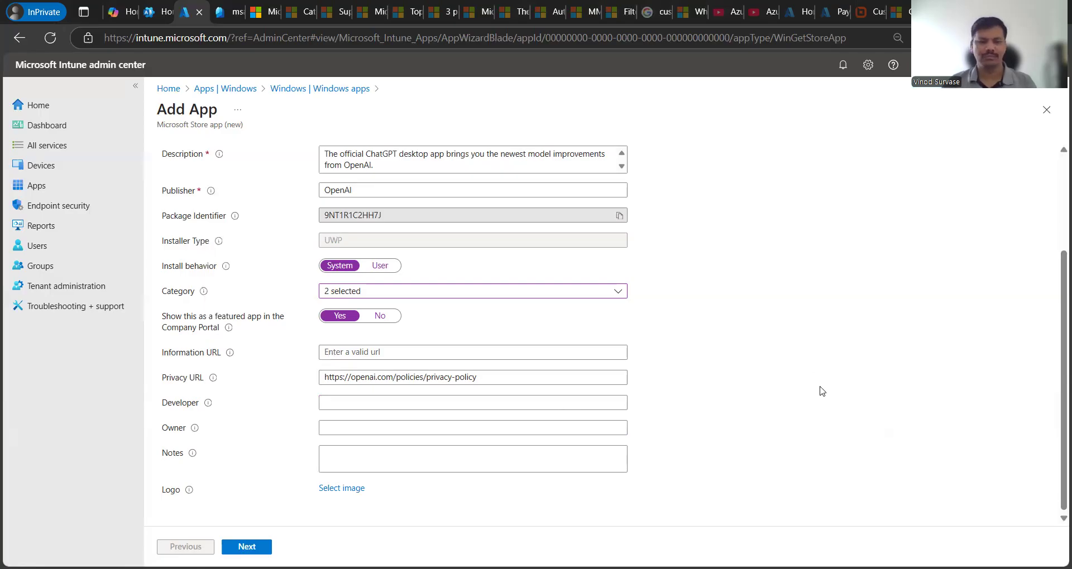
# Step: Review the ChatGPT name and description, scrolling the form down to the Logo field
pyautogui.scroll(3, 827, 379)
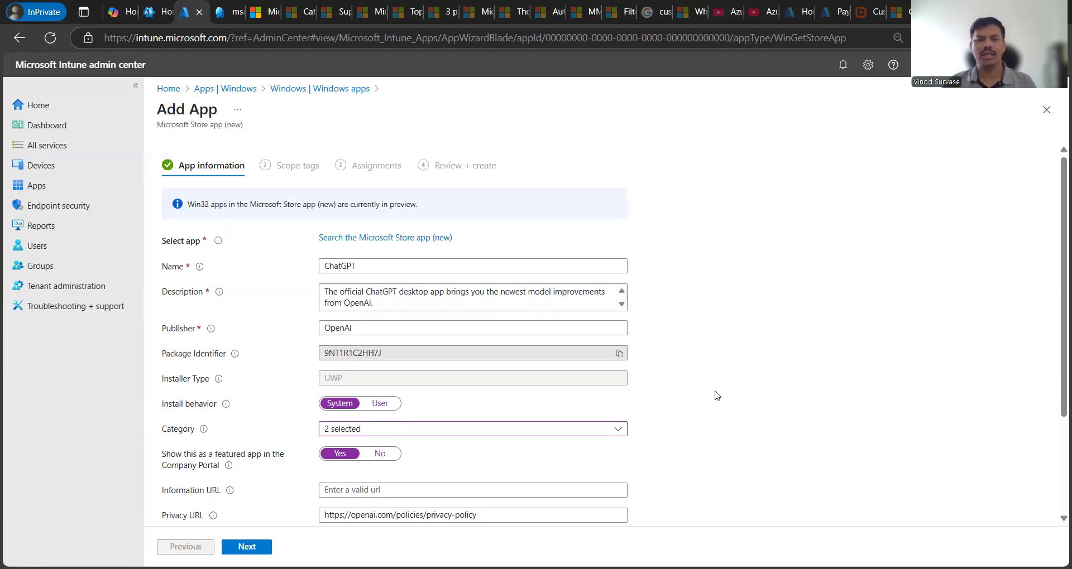
pyautogui.click(563, 296)
pyautogui.moveTo(412, 299); pyautogui.dragTo(321, 290)
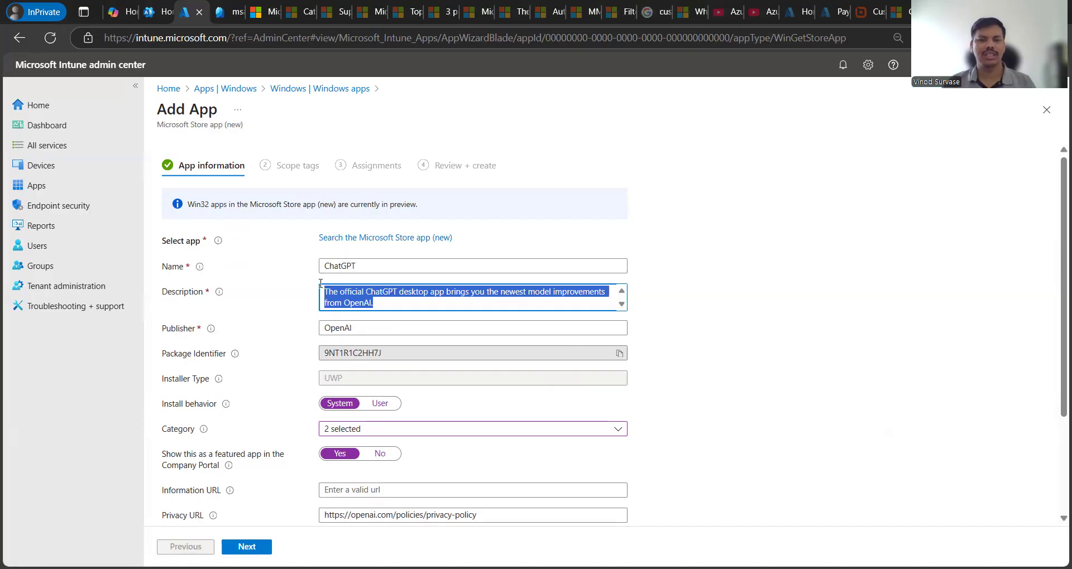
pyautogui.click(727, 404)
pyautogui.click(354, 271)
pyautogui.doubleClick(354, 271)
pyautogui.click(793, 407)
pyautogui.scroll(-3, 808, 412)
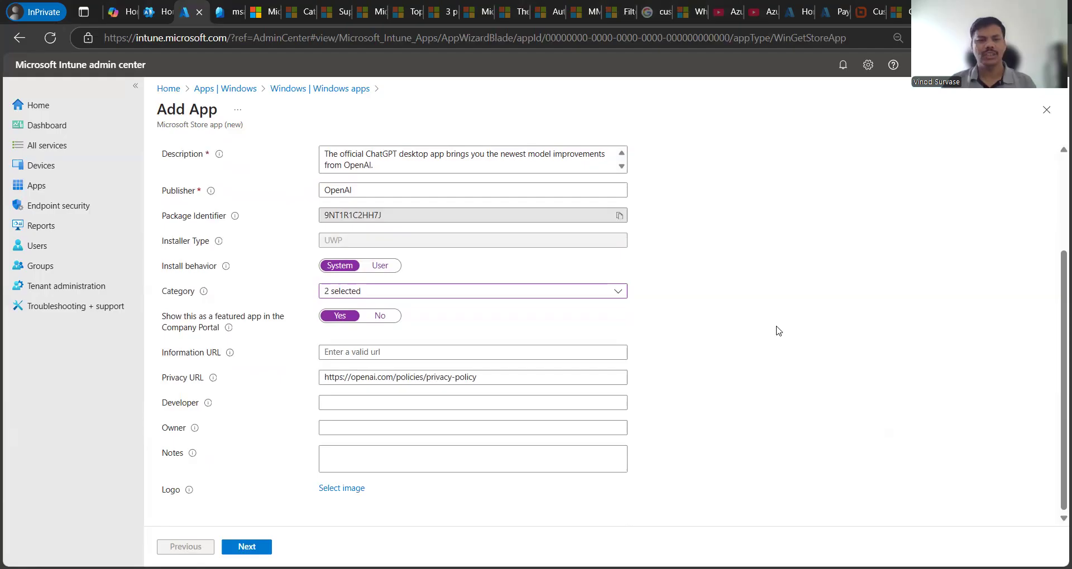
pyautogui.scroll(3, 772, 329)
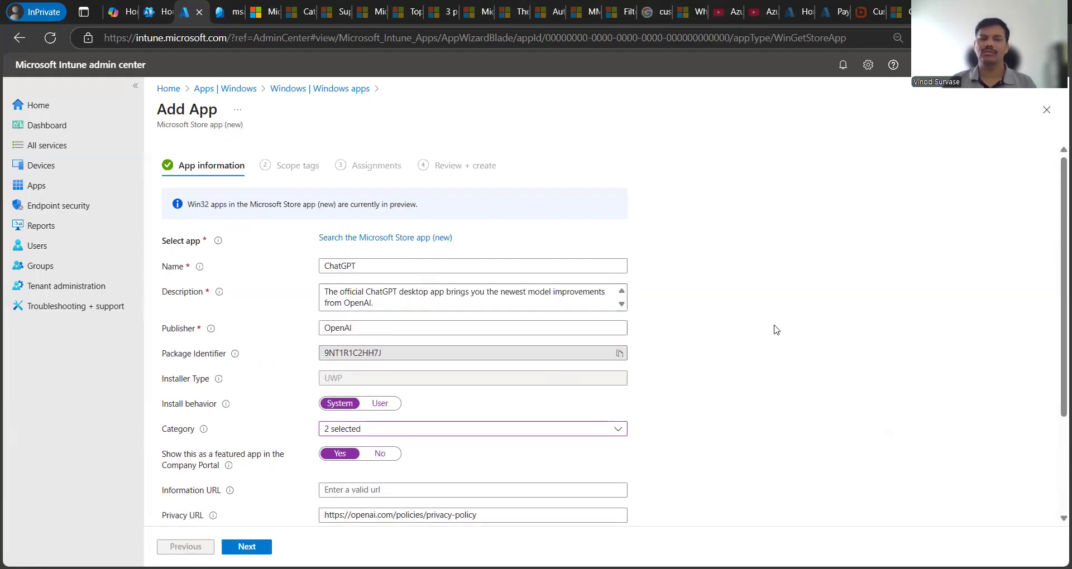
pyautogui.scroll(-3, 783, 341)
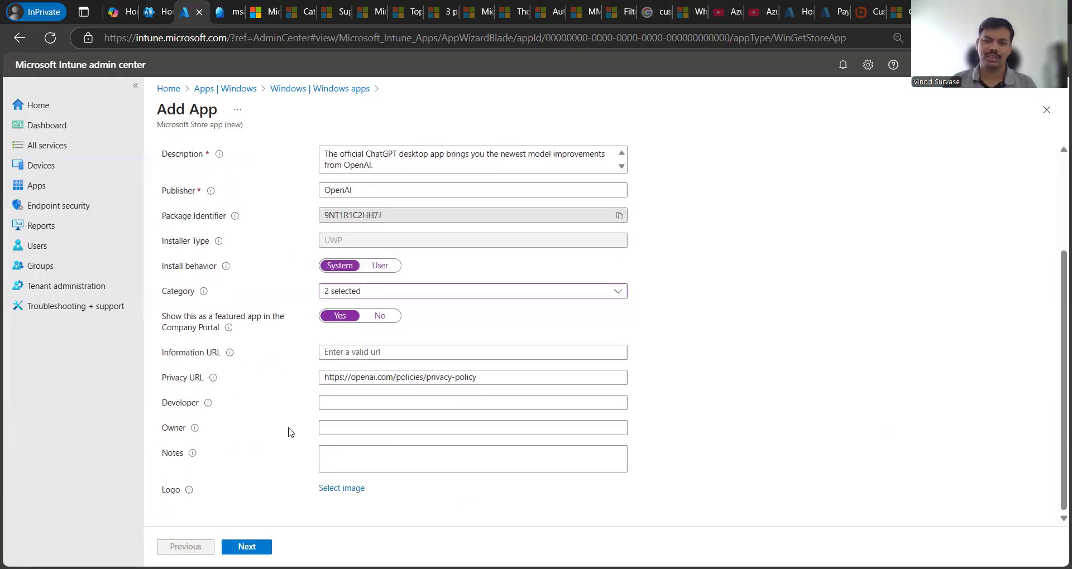
# Step: Give ChatGPT only the Default scope tag, removing Scope 1, and continue to Assignments
pyautogui.click(247, 546)
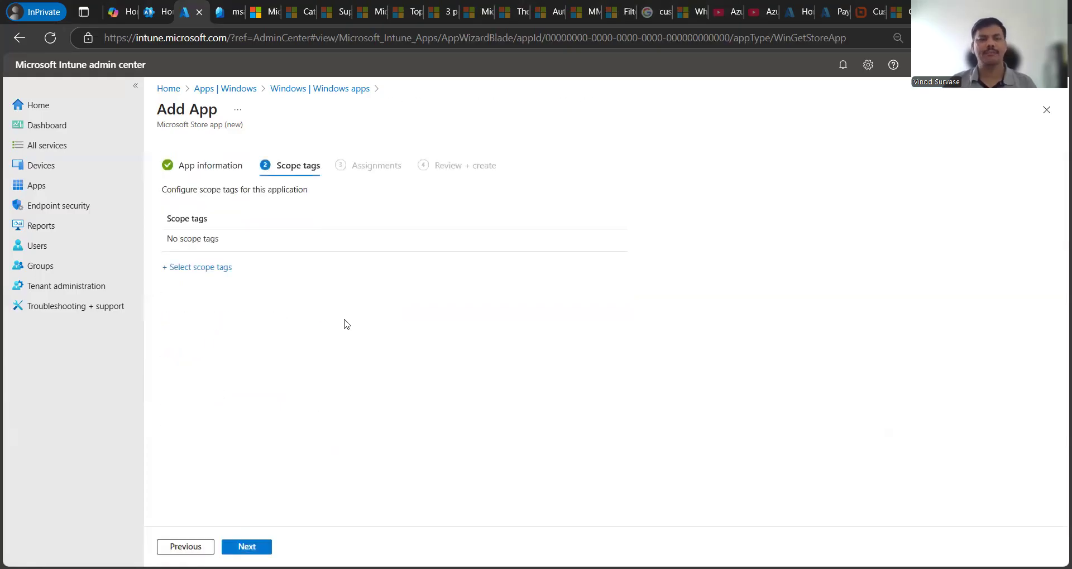
pyautogui.click(208, 272)
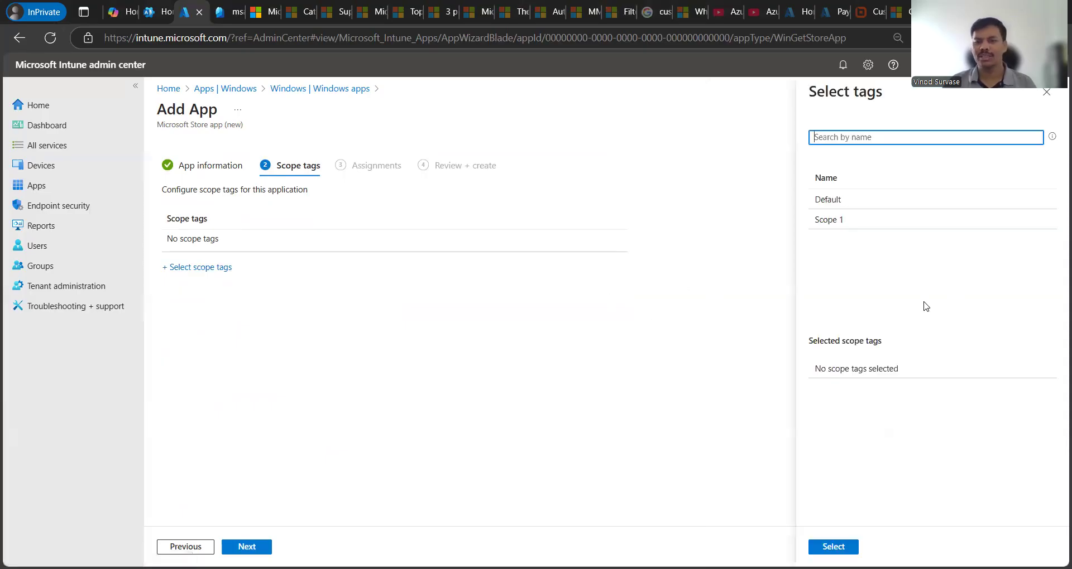
pyautogui.click(874, 219)
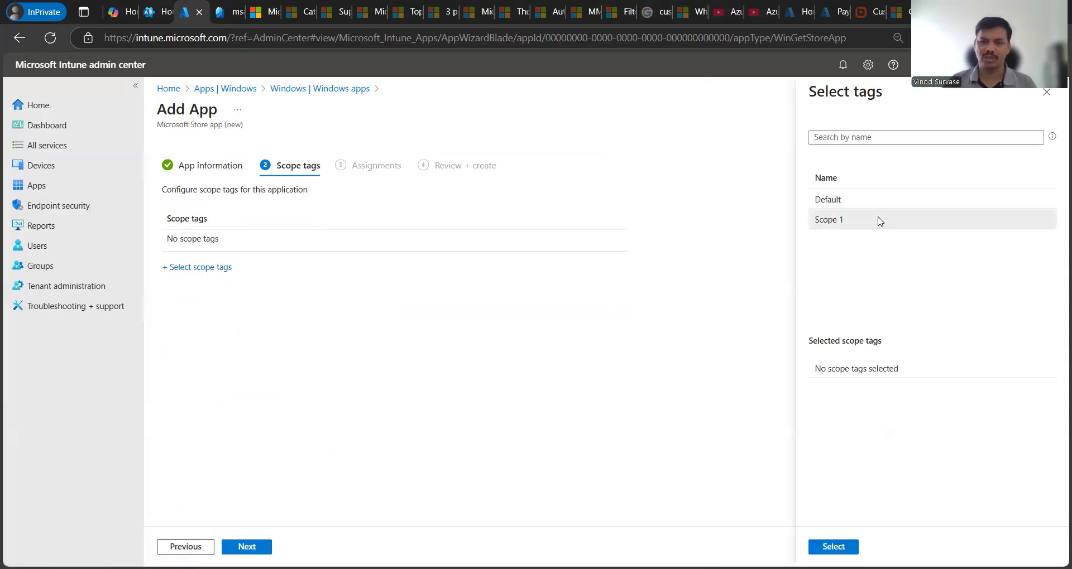
pyautogui.click(849, 200)
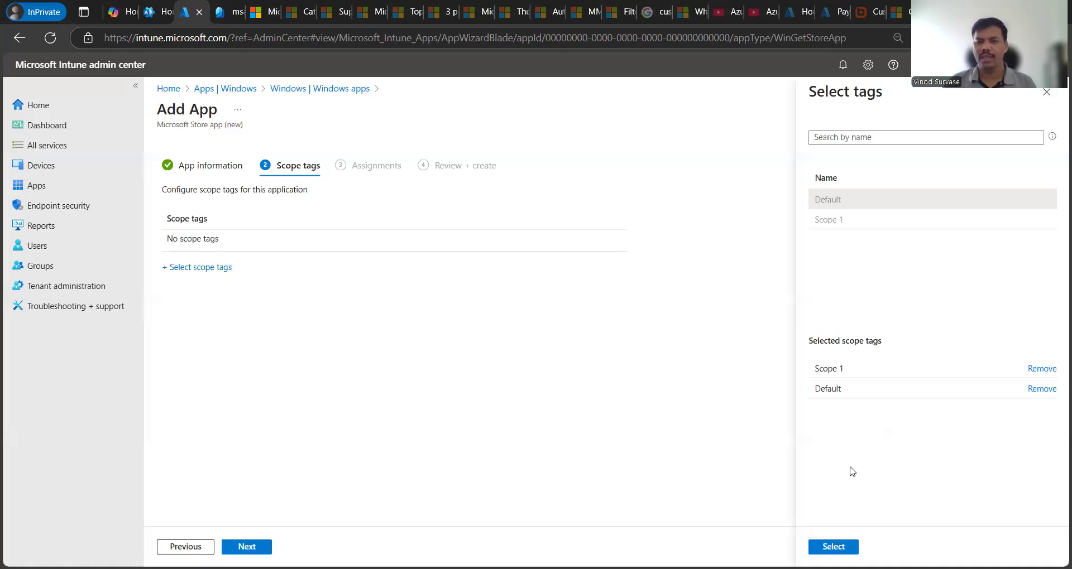
pyautogui.click(1035, 371)
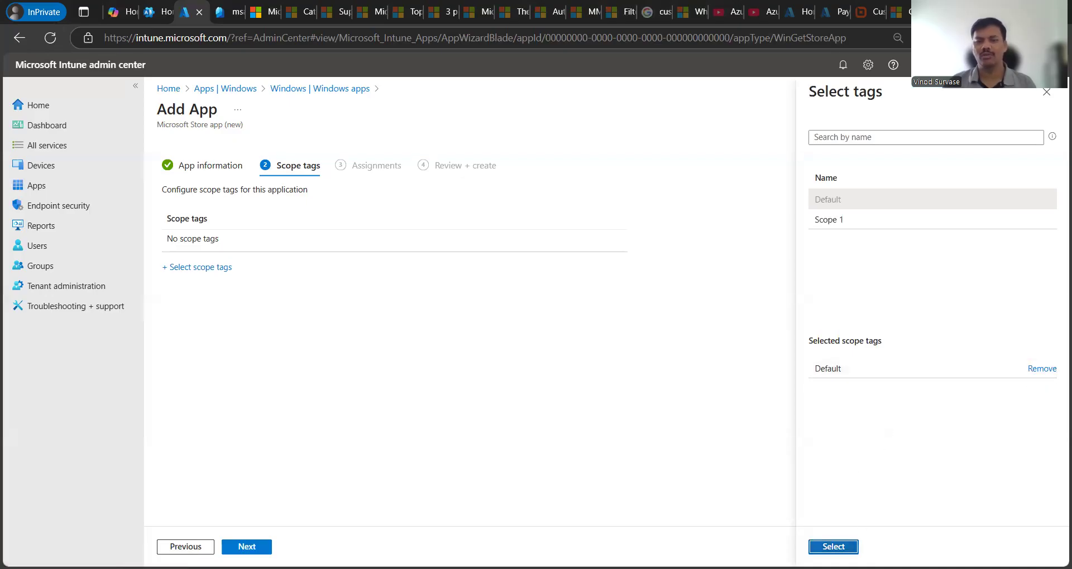
pyautogui.click(833, 547)
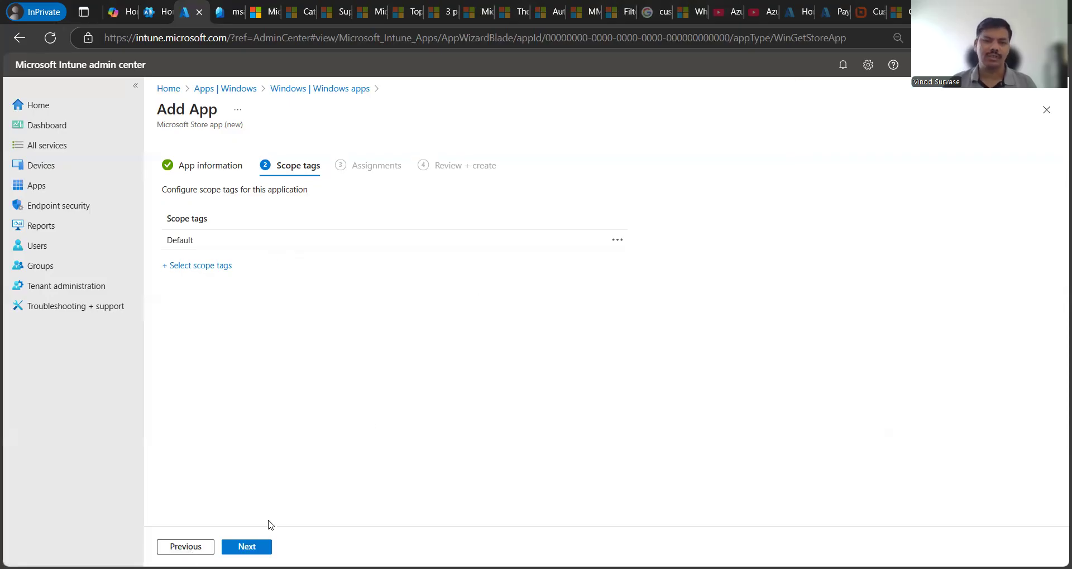
pyautogui.click(249, 546)
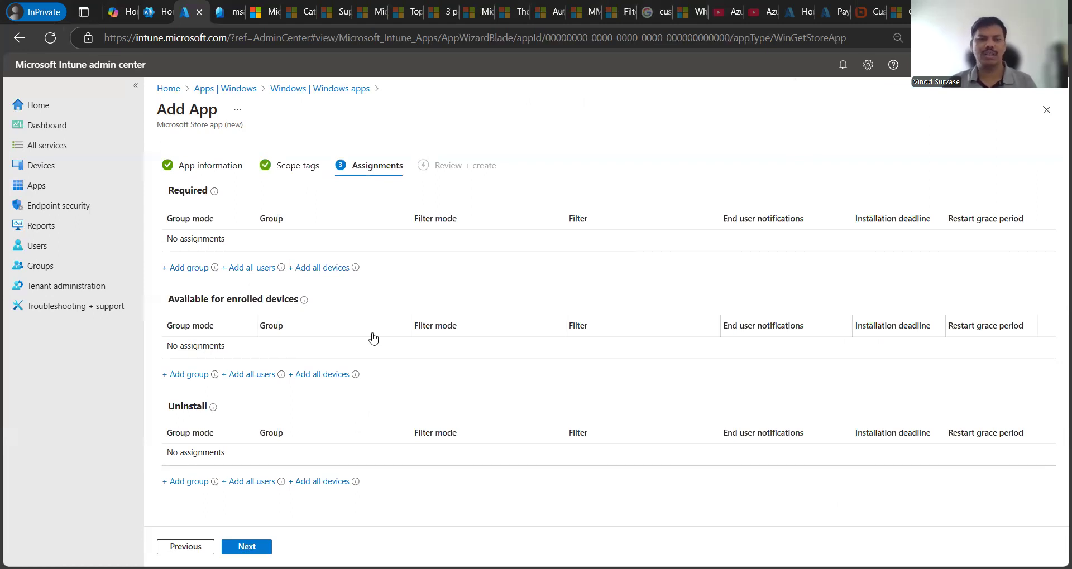
# Step: Look over the empty Required, Available for enrolled devices and Uninstall assignment sections
pyautogui.moveTo(169, 190); pyautogui.dragTo(208, 190)
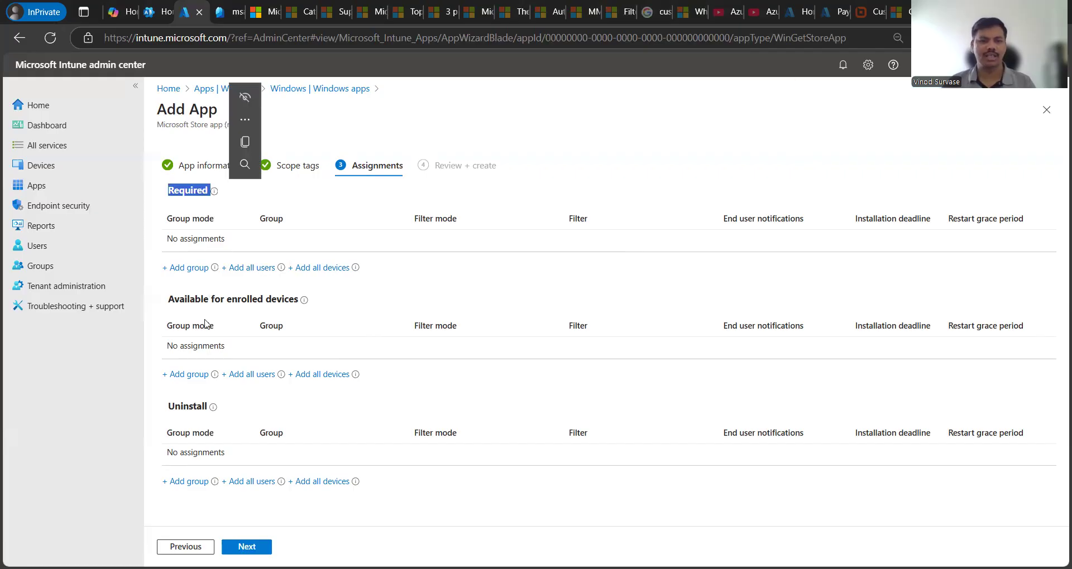
pyautogui.moveTo(169, 298); pyautogui.dragTo(285, 311)
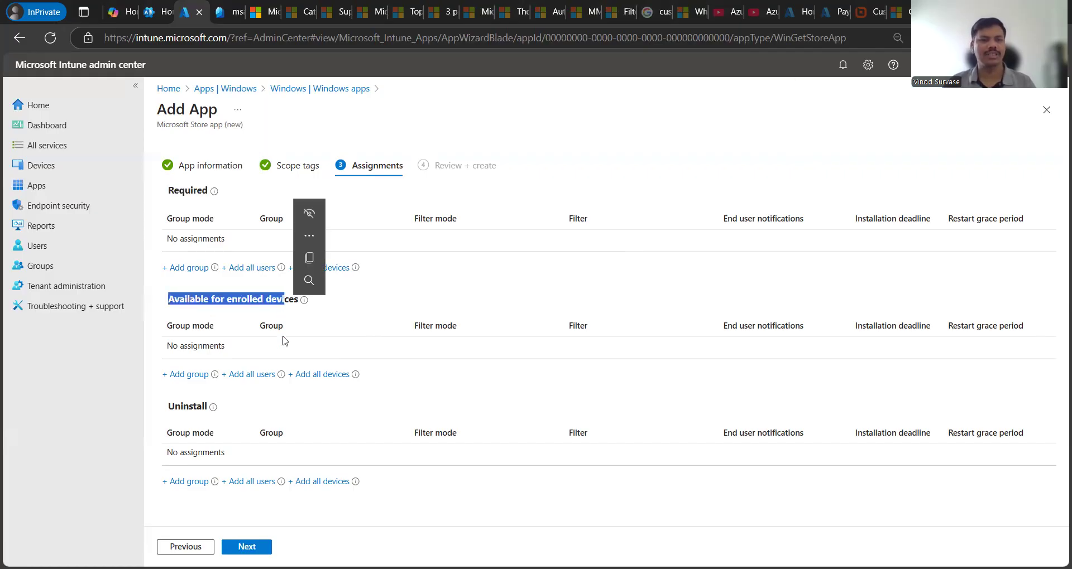
pyautogui.moveTo(196, 407); pyautogui.dragTo(291, 412)
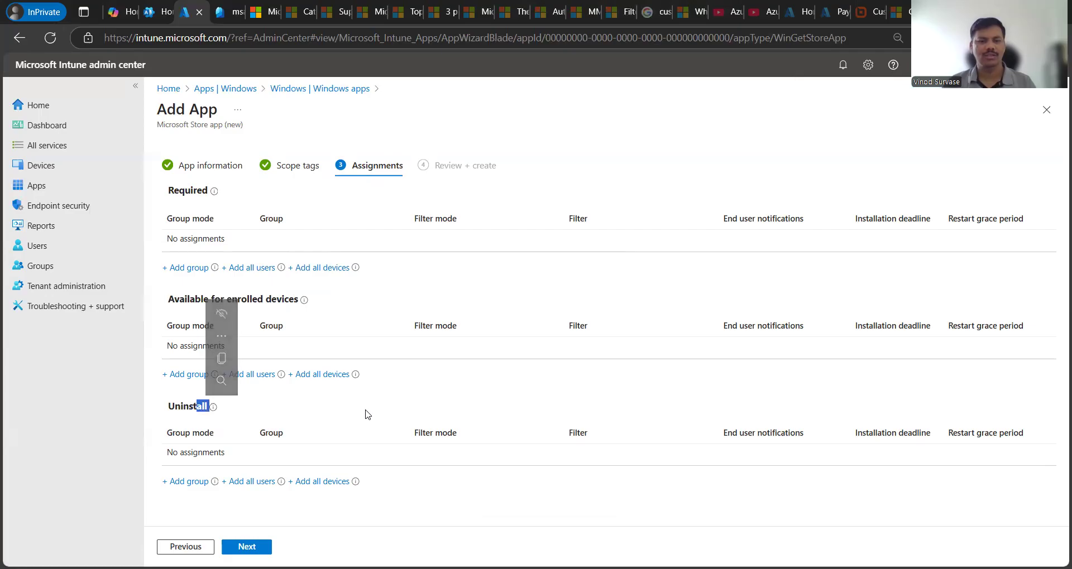
pyautogui.click(206, 414)
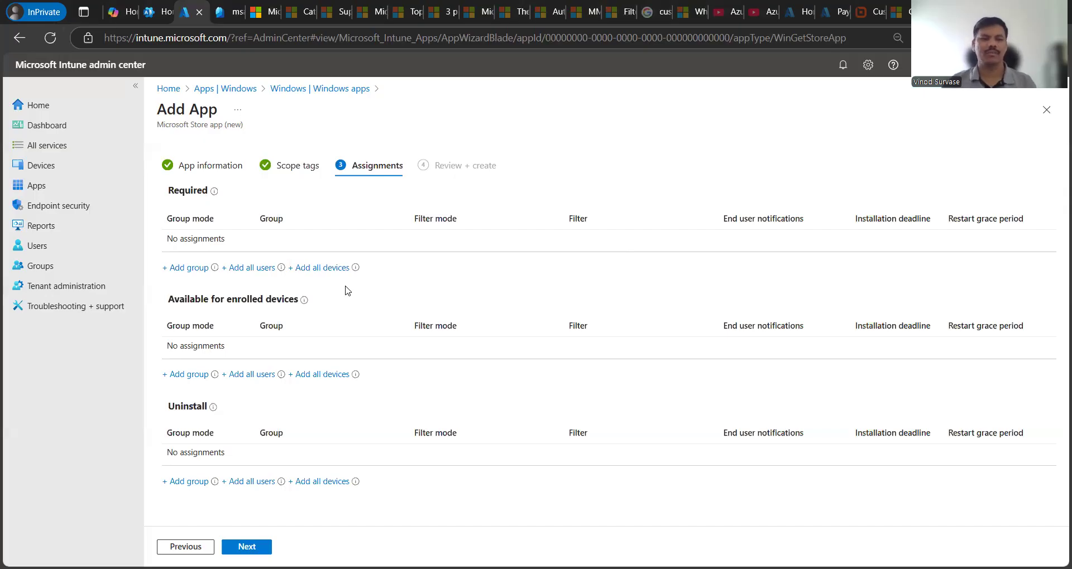
# Step: Add then delete an All devices Required assignment, and start adding an Uninstall group
pyautogui.click(316, 267)
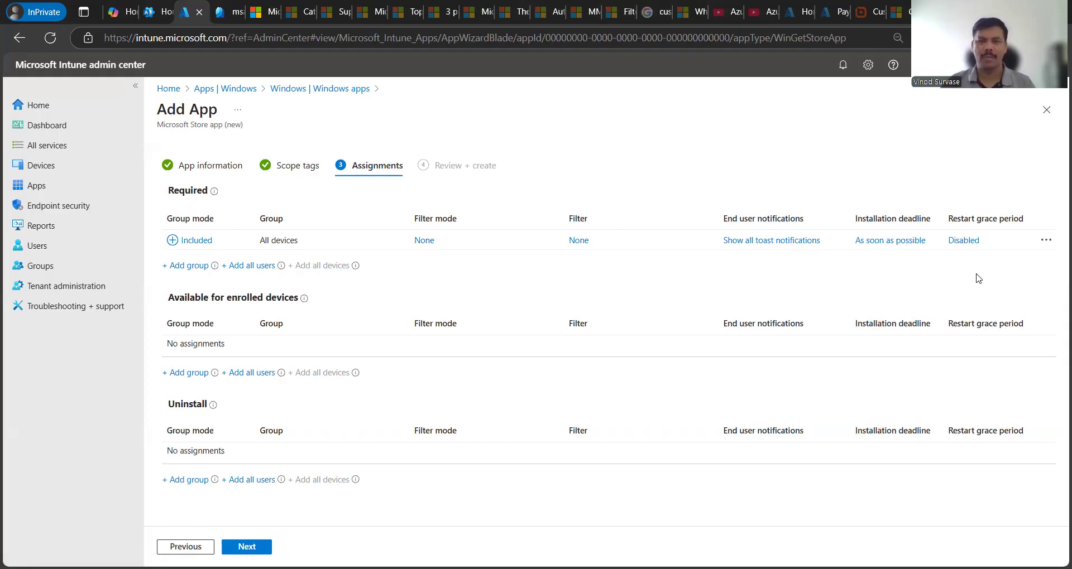
pyautogui.click(1046, 245)
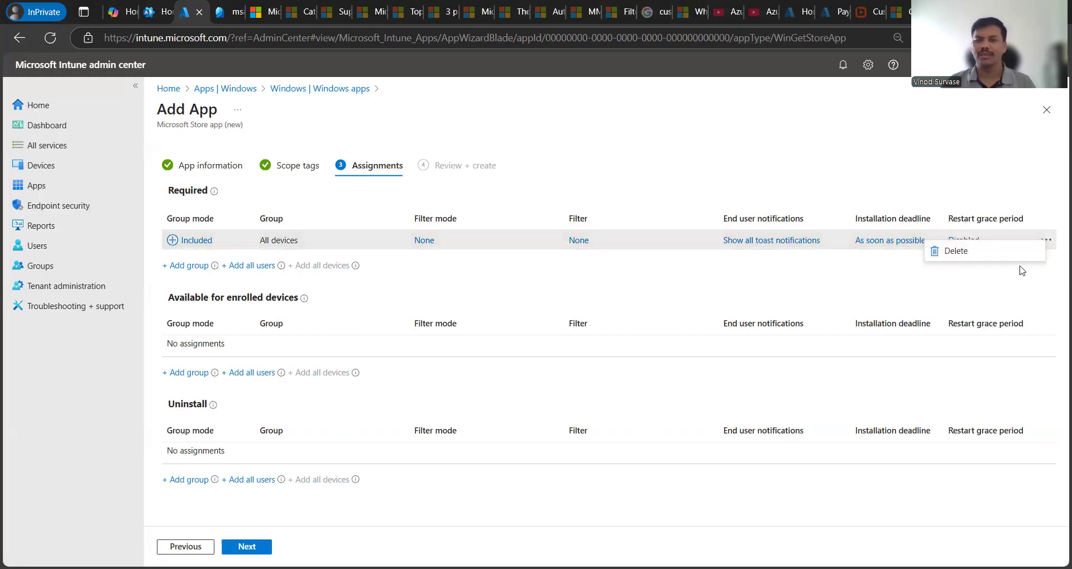
pyautogui.click(955, 261)
pyautogui.moveTo(174, 297); pyautogui.dragTo(263, 300)
pyautogui.click(397, 302)
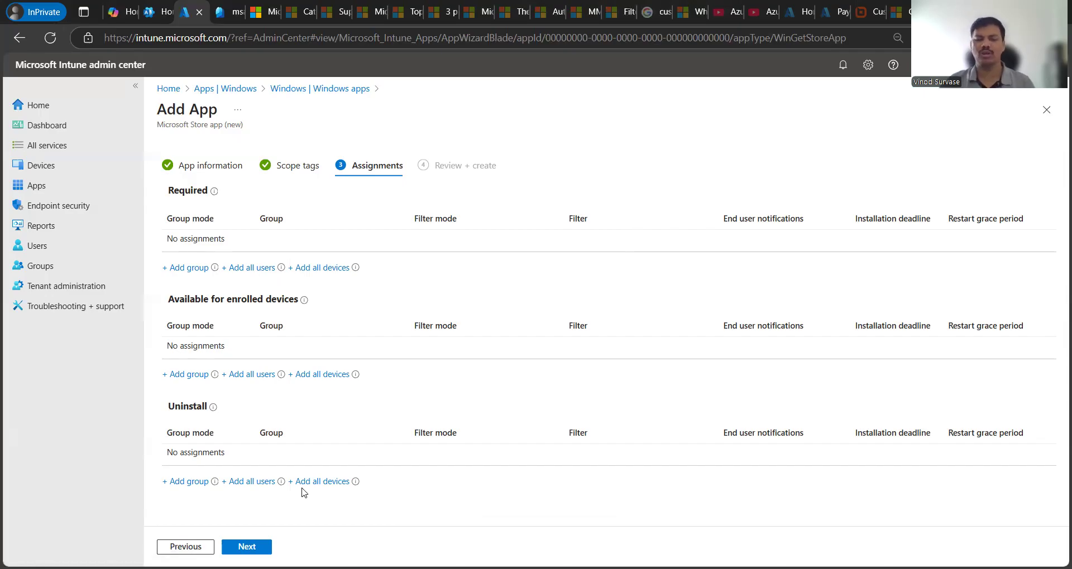
pyautogui.click(186, 482)
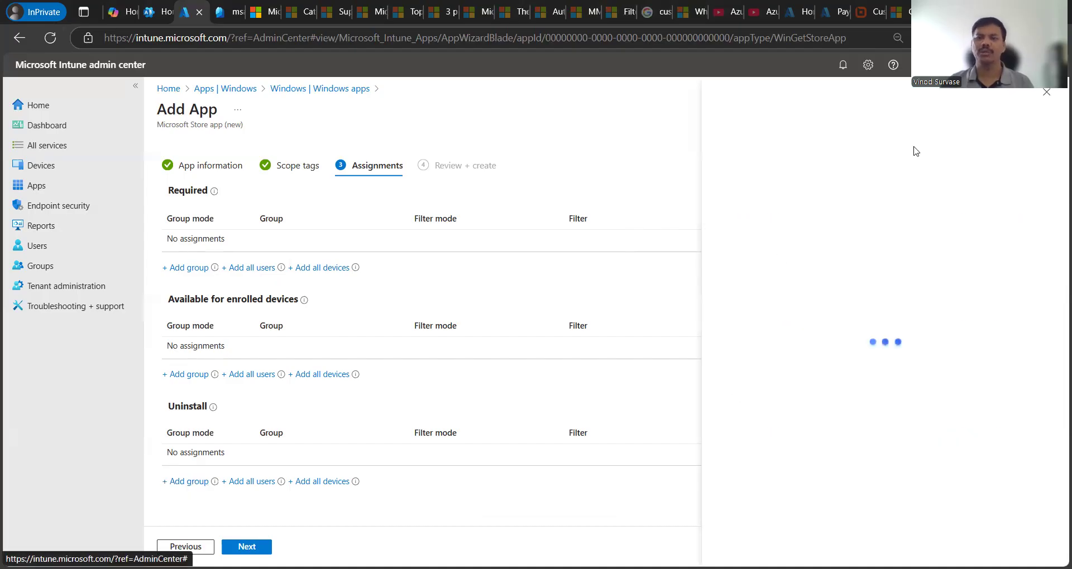
# Step: Close the group picker and review the summary's package identifier, installer type, install behavior and category
pyautogui.click(1045, 98)
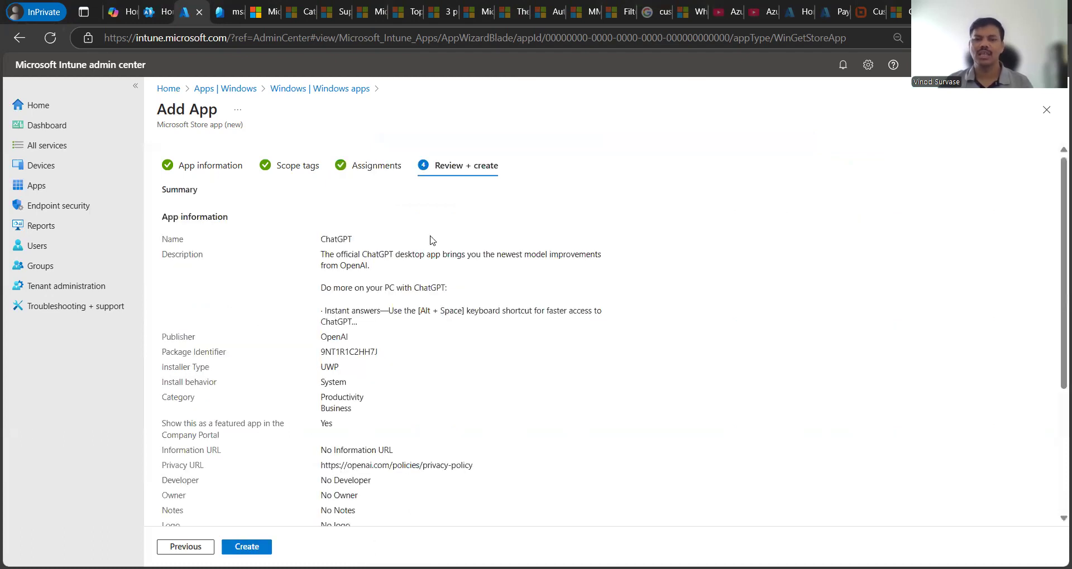
pyautogui.scroll(-3, 691, 316)
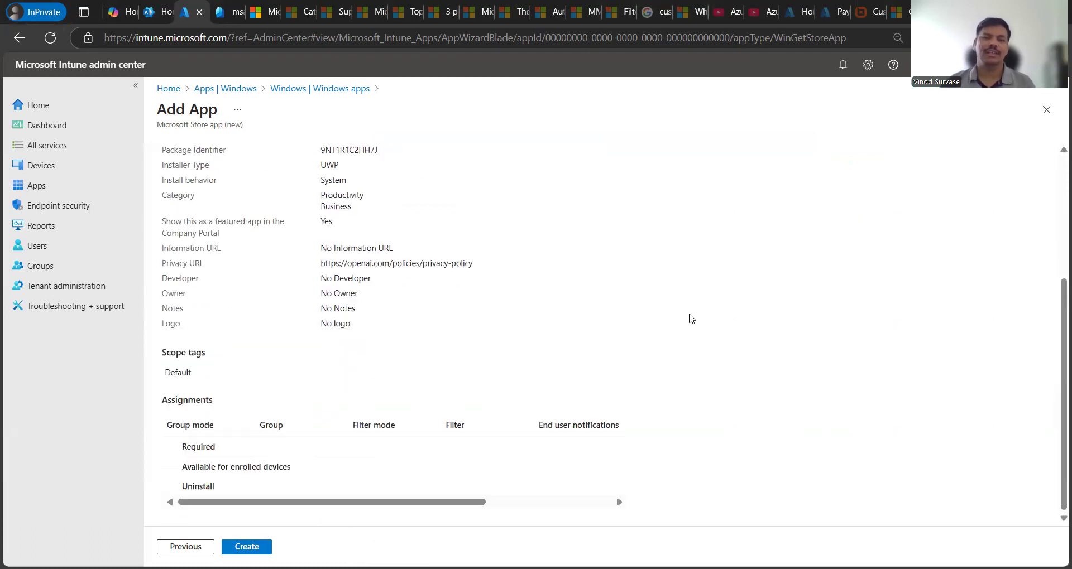
pyautogui.scroll(3, 697, 323)
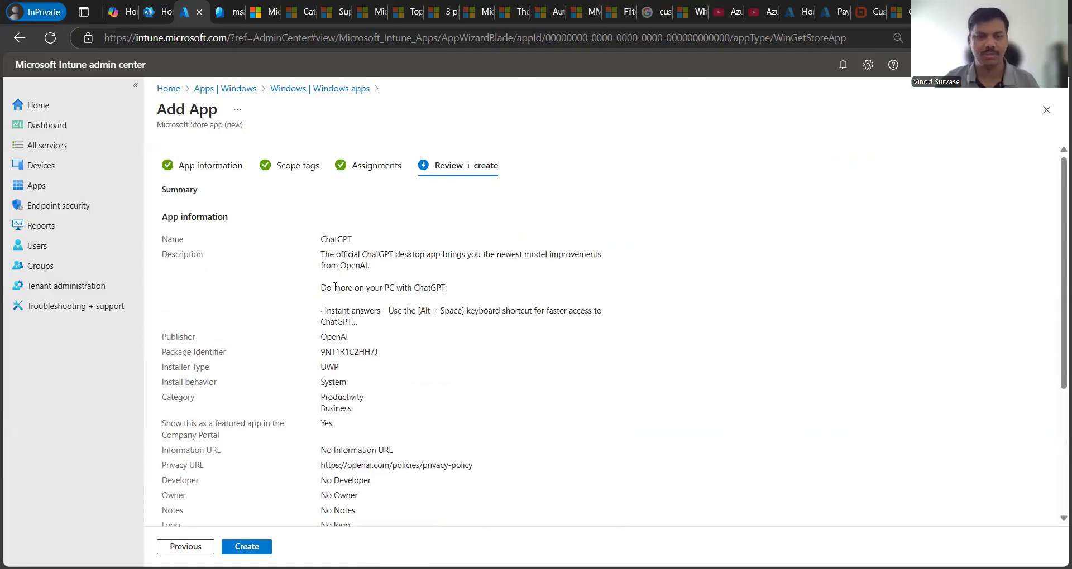
pyautogui.scroll(-3, 542, 366)
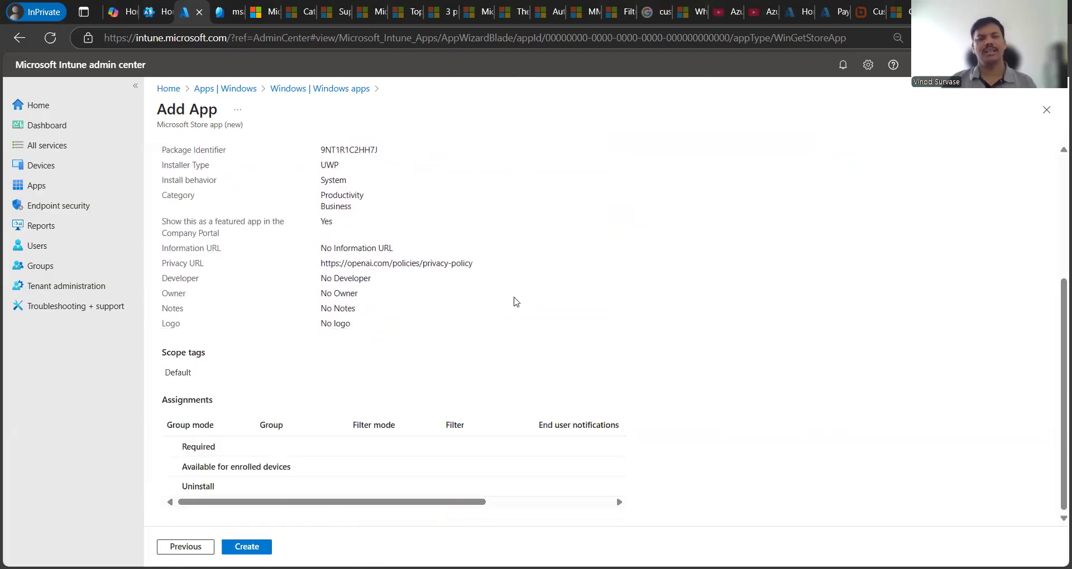
pyautogui.scroll(3, 515, 301)
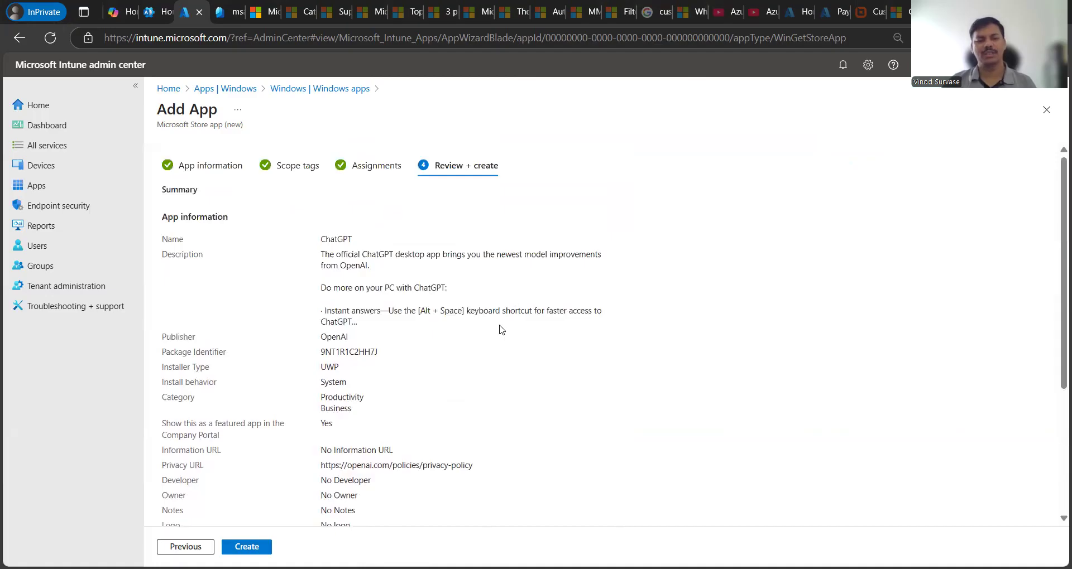
pyautogui.moveTo(178, 397); pyautogui.dragTo(378, 409)
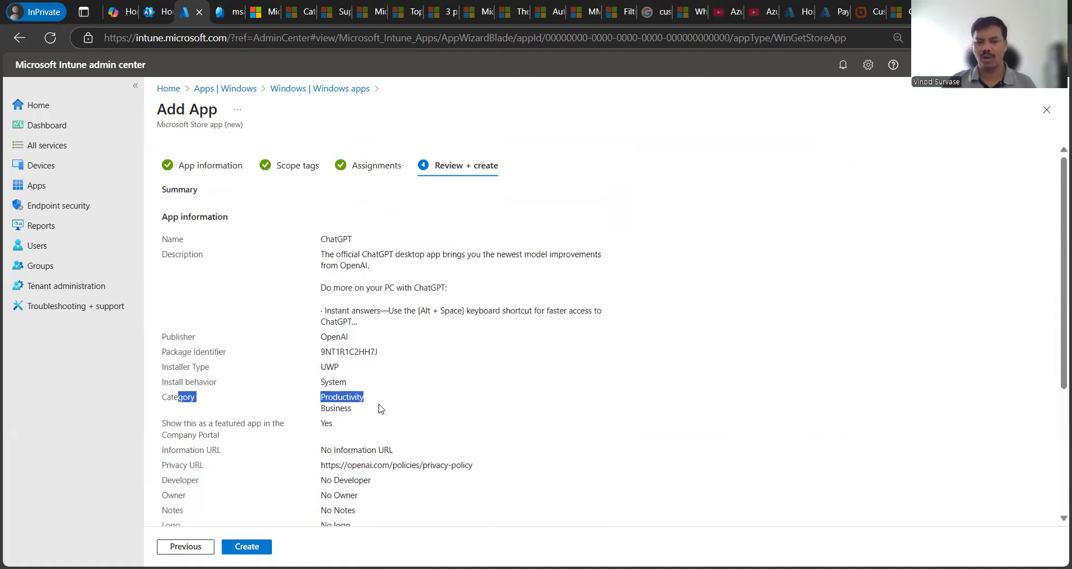
pyautogui.moveTo(181, 381); pyautogui.dragTo(370, 386)
pyautogui.click(523, 434)
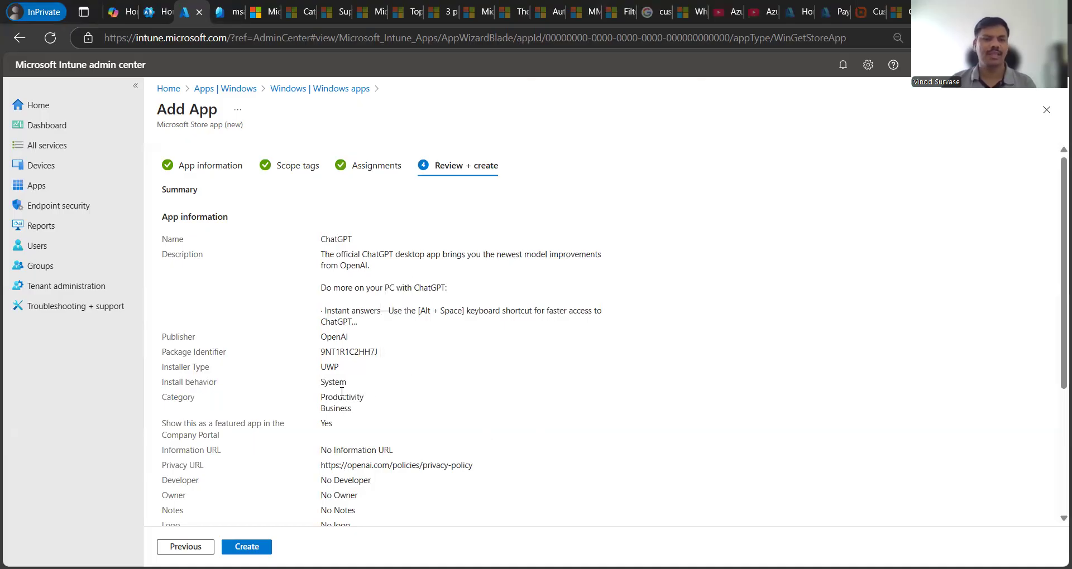
pyautogui.moveTo(175, 367); pyautogui.dragTo(242, 371)
pyautogui.moveTo(175, 352); pyautogui.dragTo(321, 252)
pyautogui.click(504, 421)
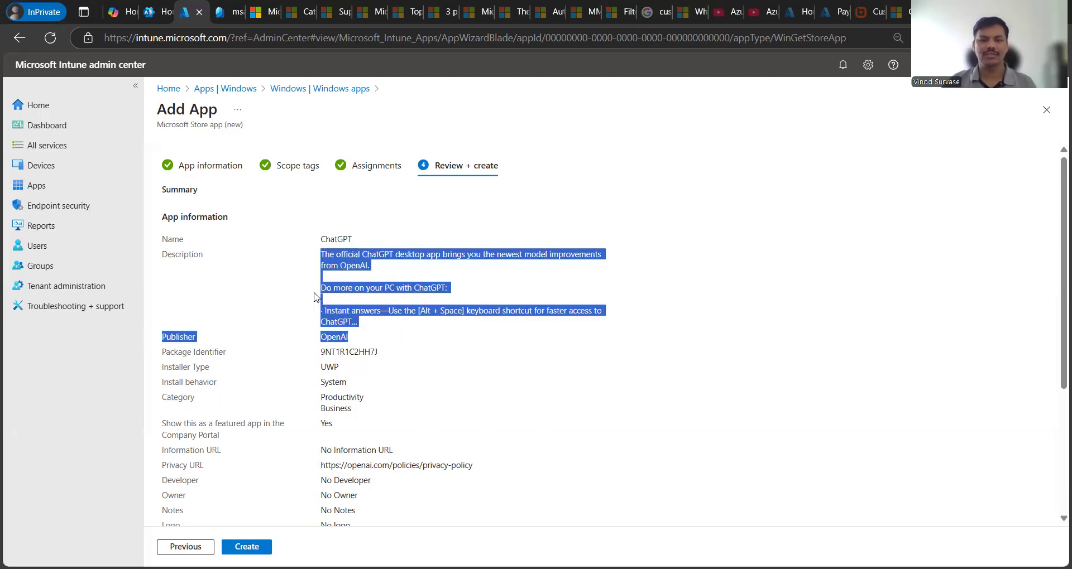
pyautogui.click(439, 367)
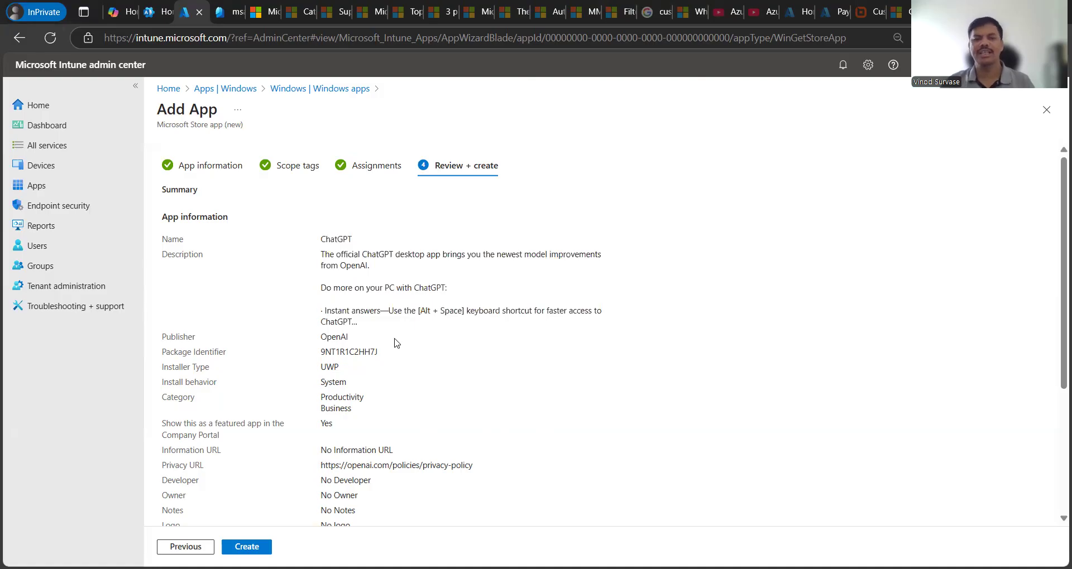
# Step: Revisit App information, step through Scope tags and Assignments, and create the ChatGPT app
pyautogui.click(208, 166)
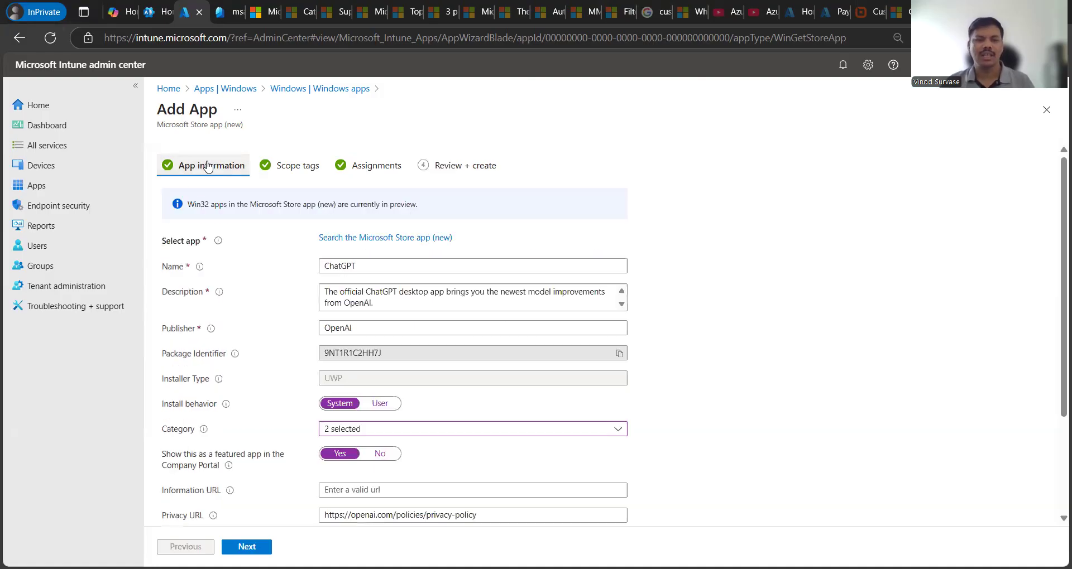
pyautogui.scroll(-3, 653, 373)
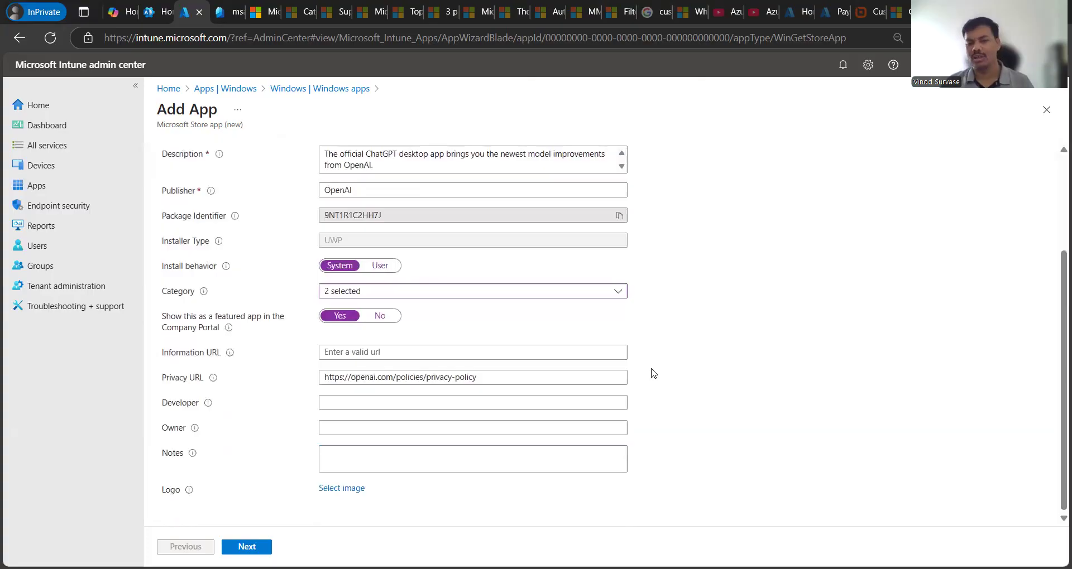
pyautogui.click(247, 547)
pyautogui.click(246, 547)
pyautogui.click(246, 547)
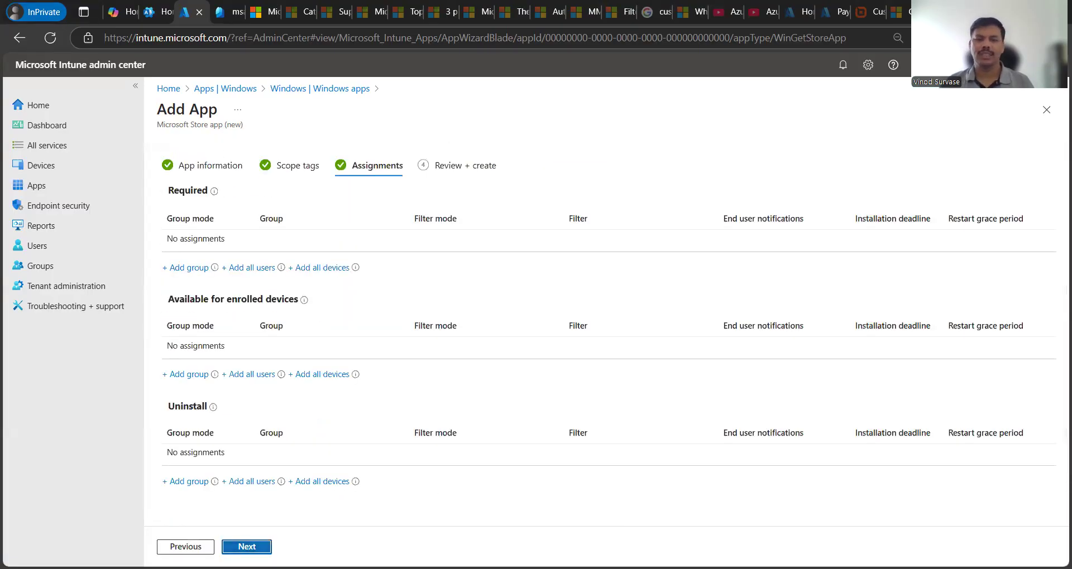
pyautogui.click(247, 546)
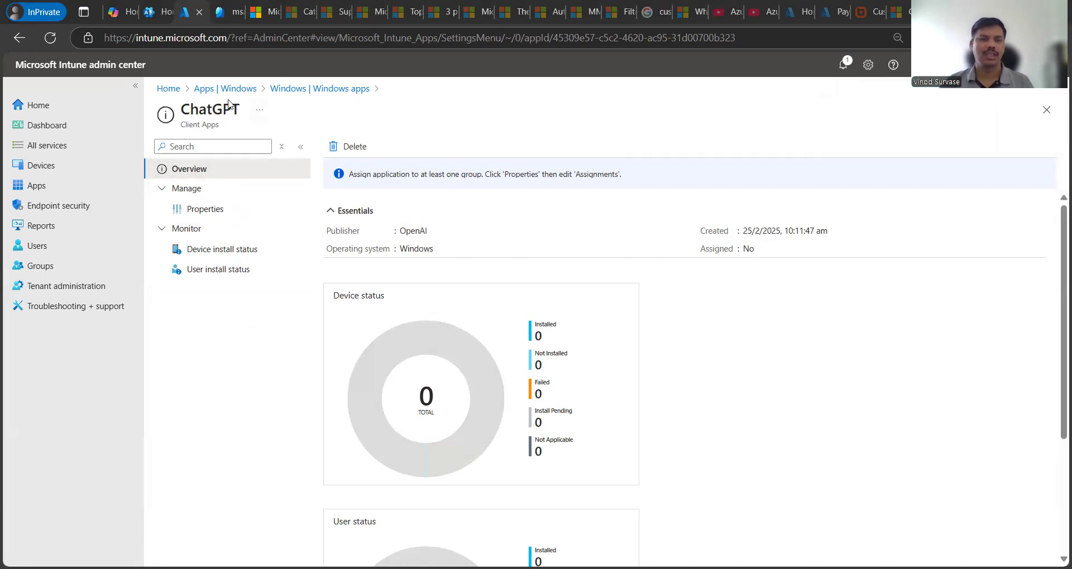
# Step: Return to the Windows apps list, search it for ChatGPT, and refresh
pyautogui.doubleClick(208, 112)
pyautogui.hotkey('ctrl', 'c')
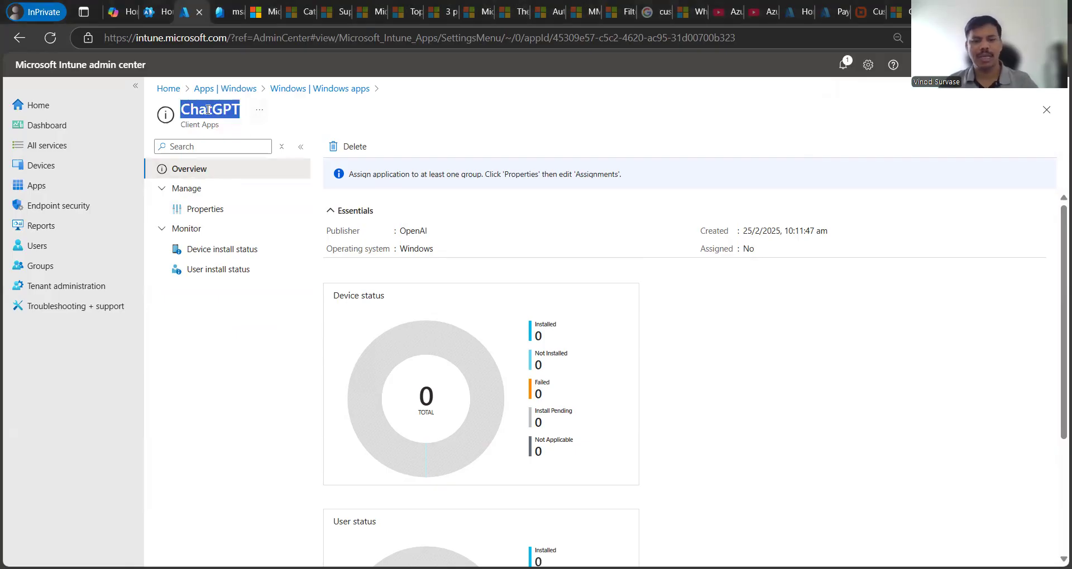
pyautogui.click(781, 385)
pyautogui.click(304, 89)
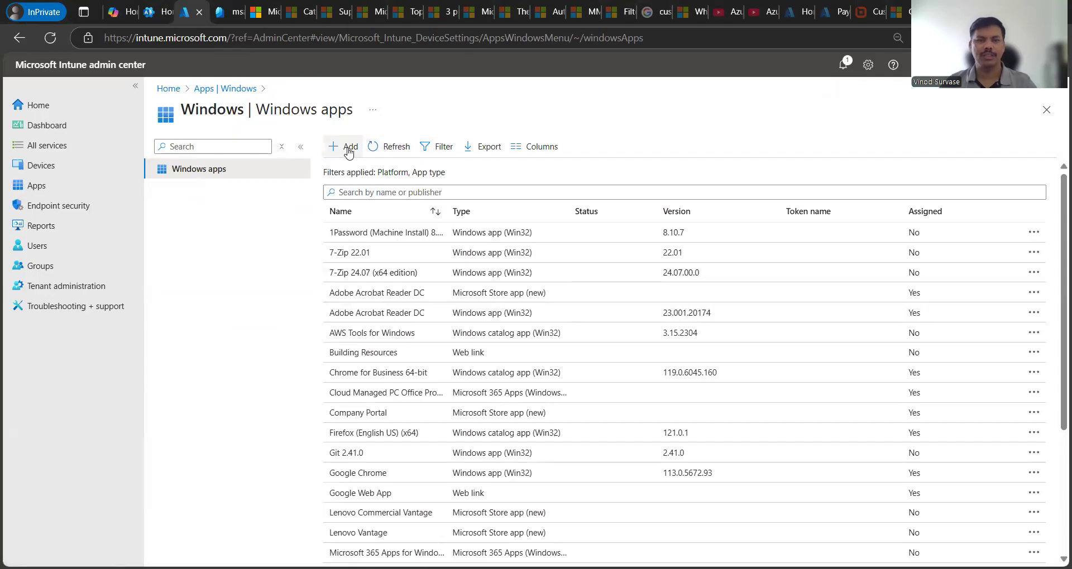
pyautogui.click(398, 148)
pyautogui.click(398, 192)
pyautogui.hotkey('ctrl', 'v')
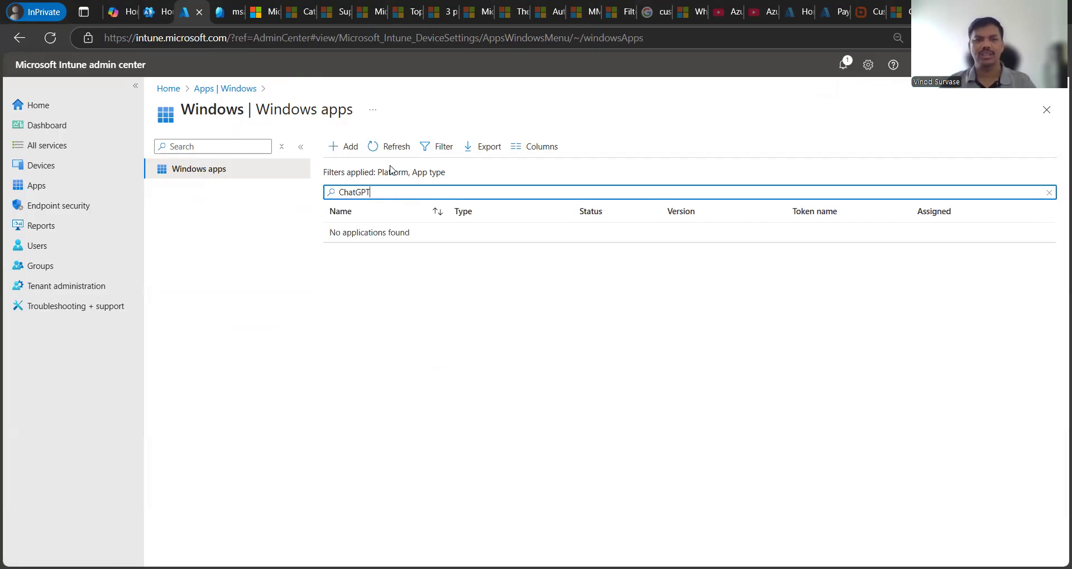
pyautogui.click(388, 148)
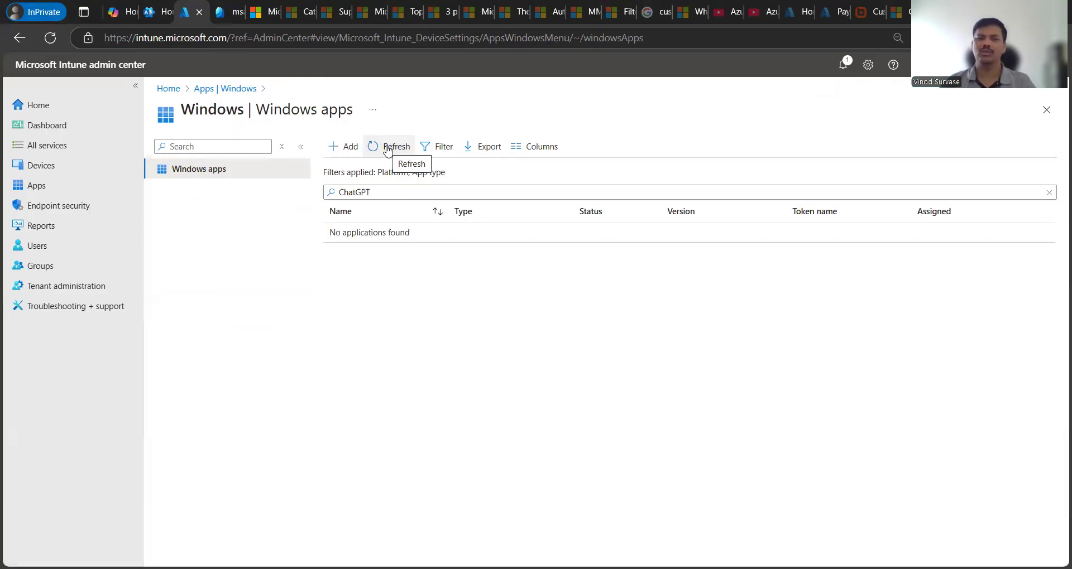
# Step: Reopen Windows apps, clear the search, and check notifications for the ChatGPT creation confirmation
pyautogui.click(226, 91)
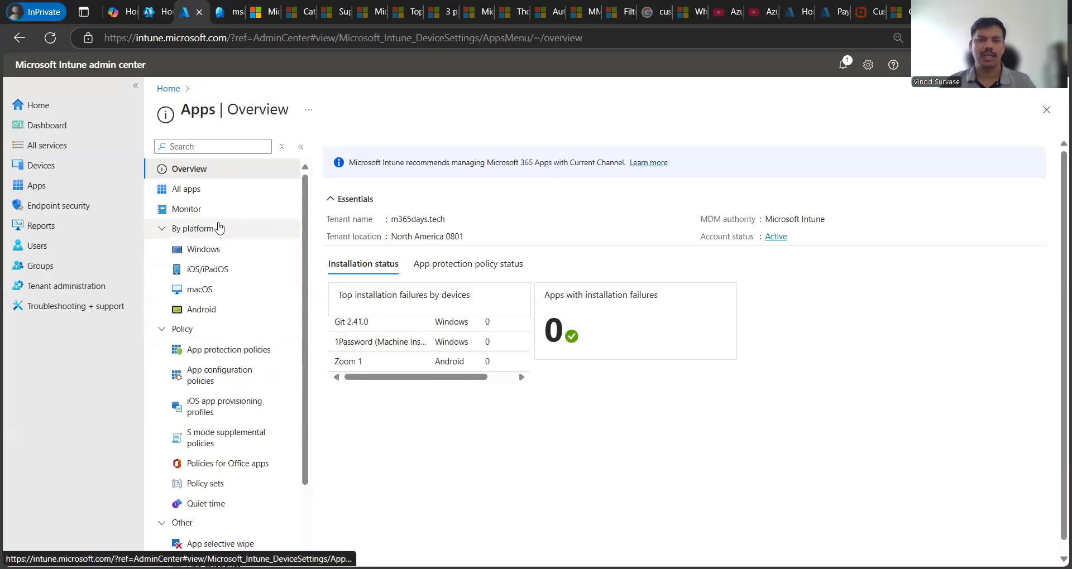
pyautogui.click(279, 250)
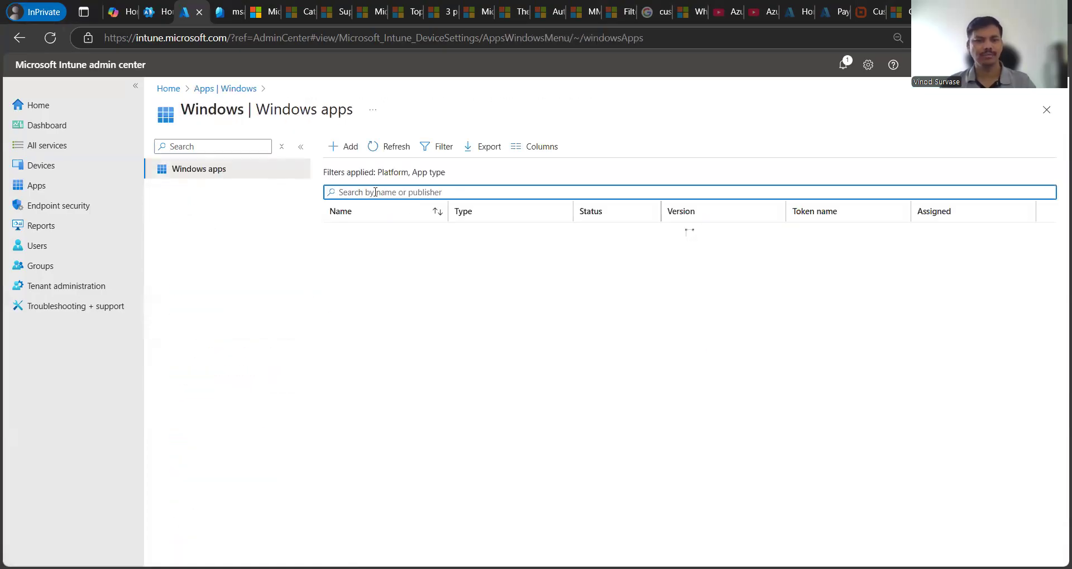
pyautogui.hotkey('ctrl', 'v')
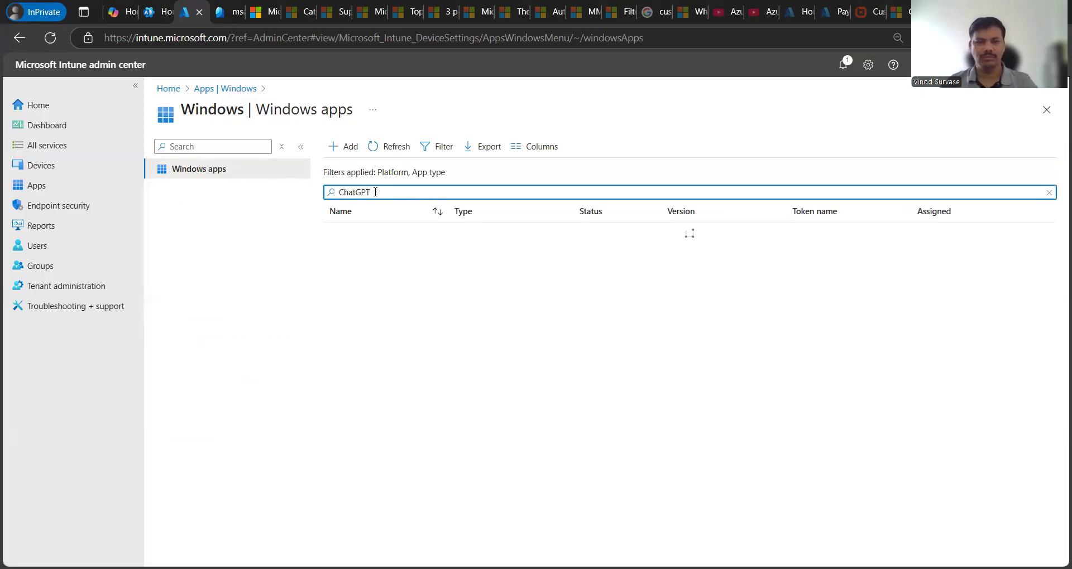
pyautogui.hotkey('ctrl', 'a')
pyautogui.hotkey('ctrl', 'c')
pyautogui.press('BackSpace')
pyautogui.write('ch')
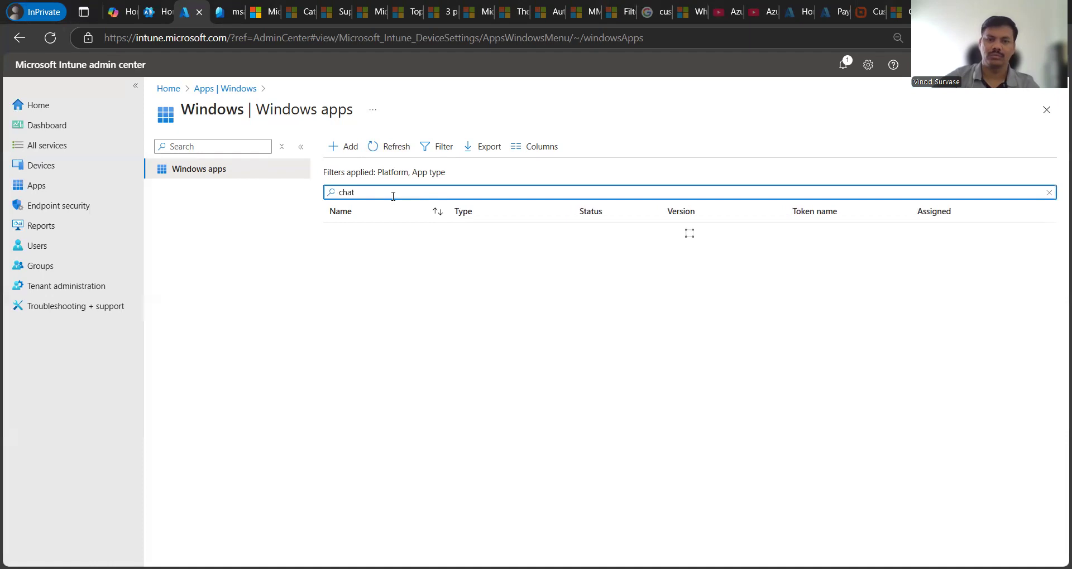
pyautogui.press('BackSpace')
pyautogui.press('BackSpace')
pyautogui.press('BackSpace')
pyautogui.press('BackSpace')
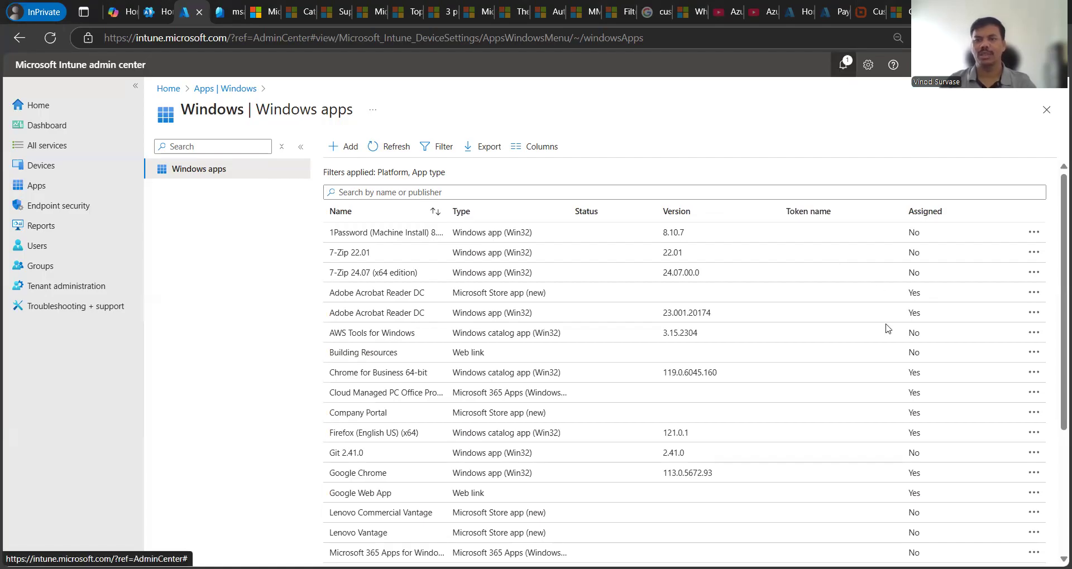
pyautogui.click(844, 66)
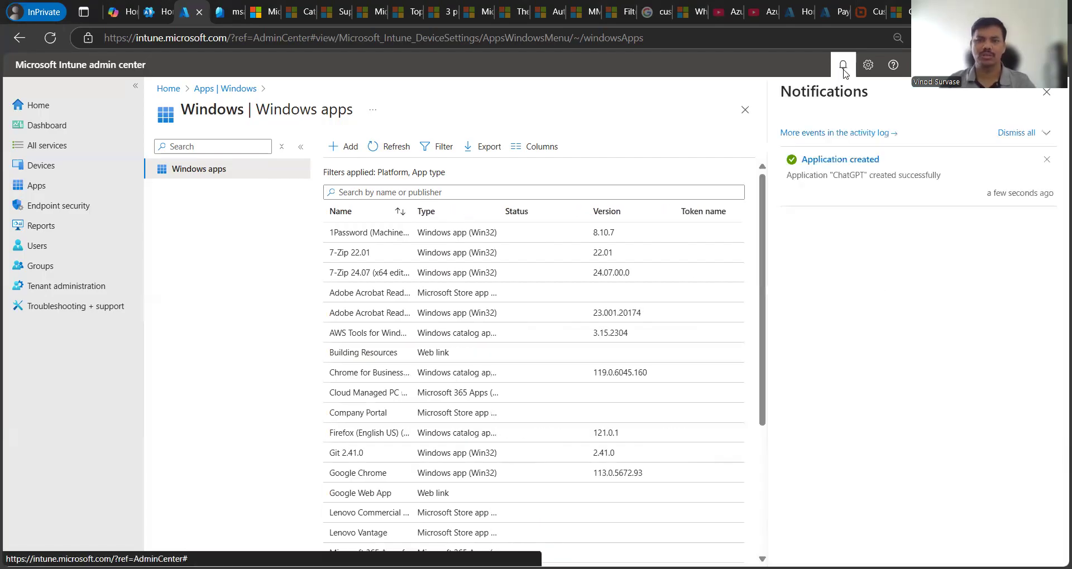
# Step: Reload the Windows apps list and filter it for ChatGPT, checking its row's actions without deleting
pyautogui.click(51, 37)
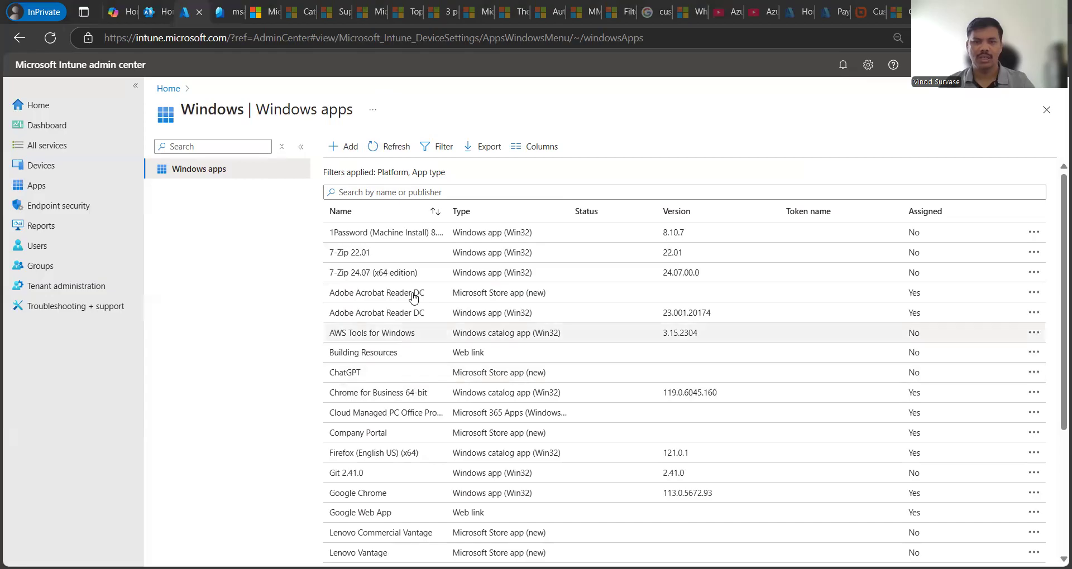
pyautogui.click(387, 193)
pyautogui.hotkey('ctrl', 'v')
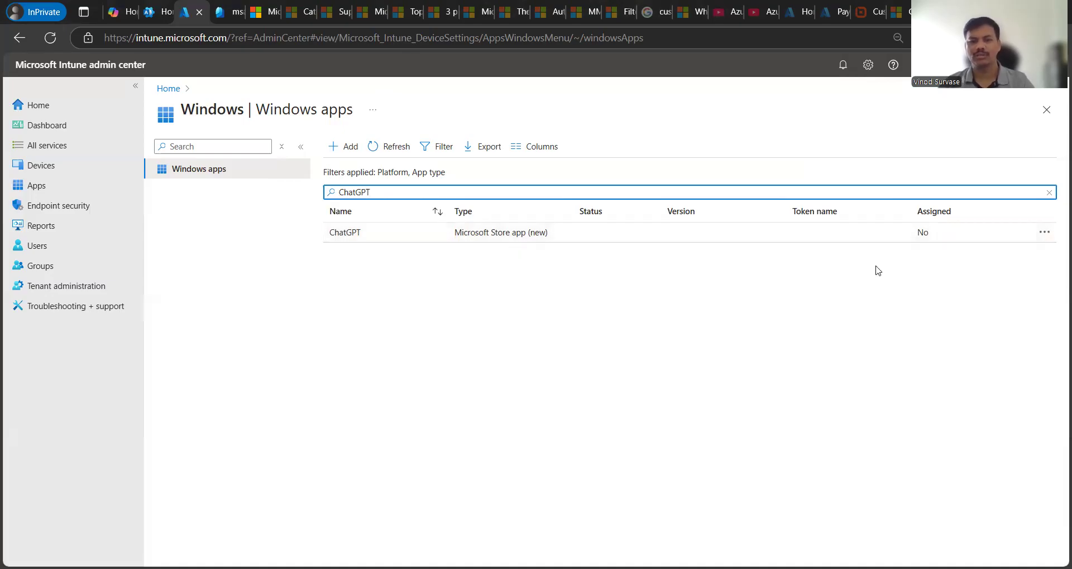
pyautogui.click(1043, 233)
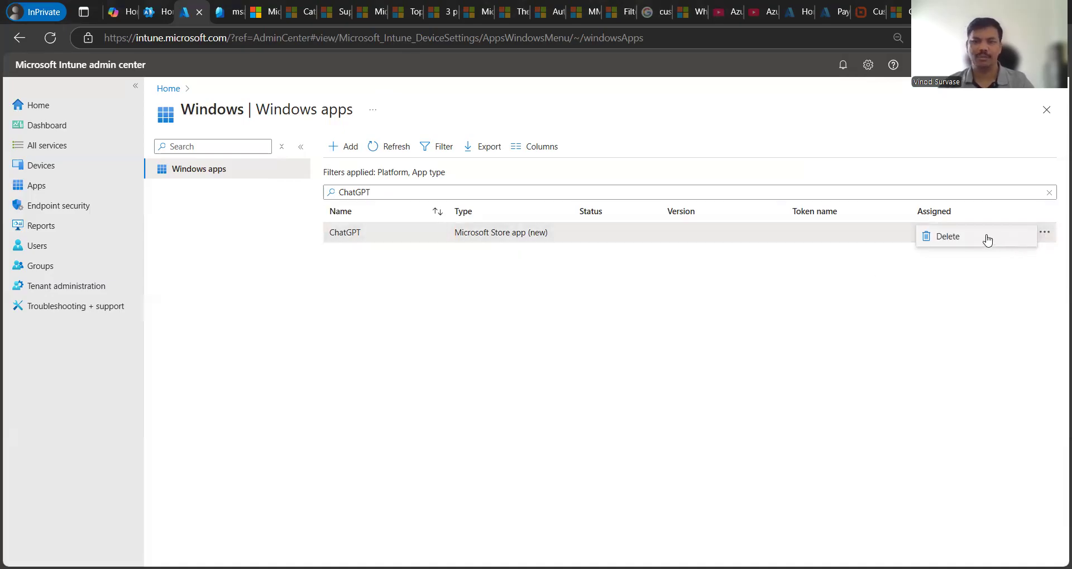
pyautogui.click(780, 323)
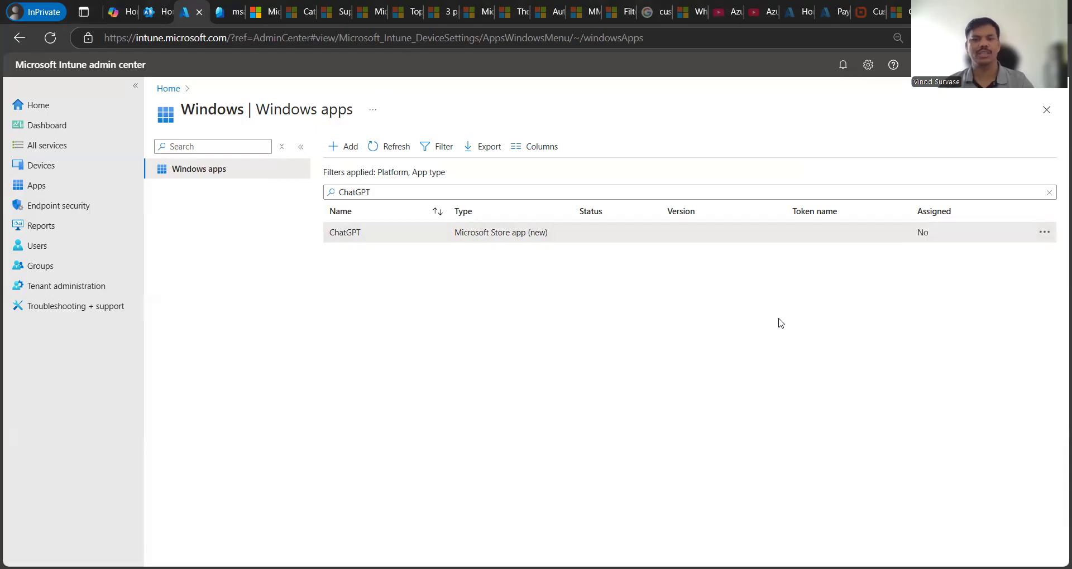
# Step: Review ChatGPT's Properties: System install, Productivity and Business categories, Default scope tag
pyautogui.click(346, 237)
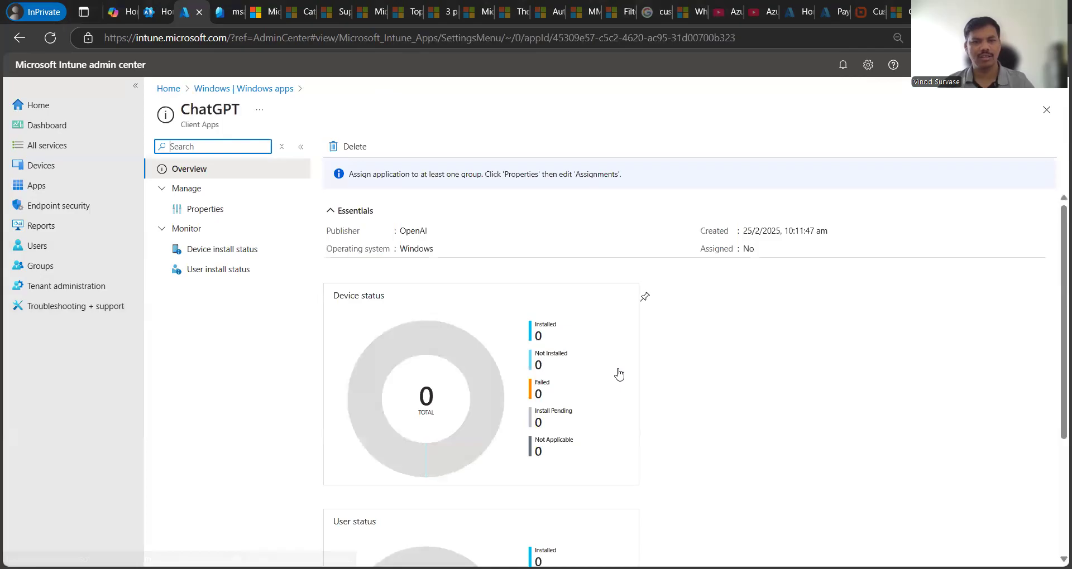
pyautogui.scroll(-3, 782, 436)
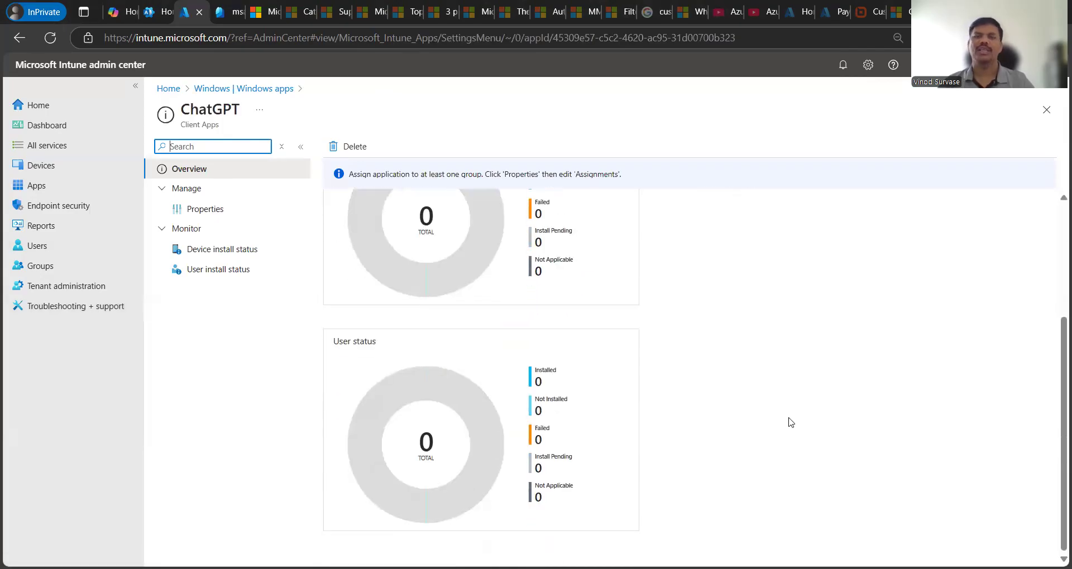
pyautogui.scroll(5, 769, 413)
pyautogui.click(233, 212)
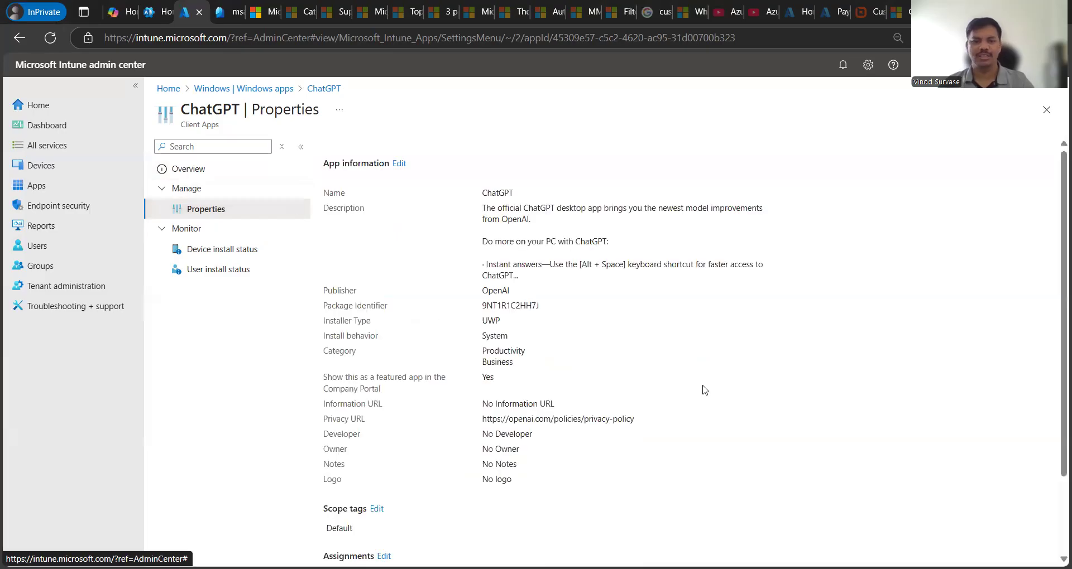
pyautogui.scroll(-2, 699, 388)
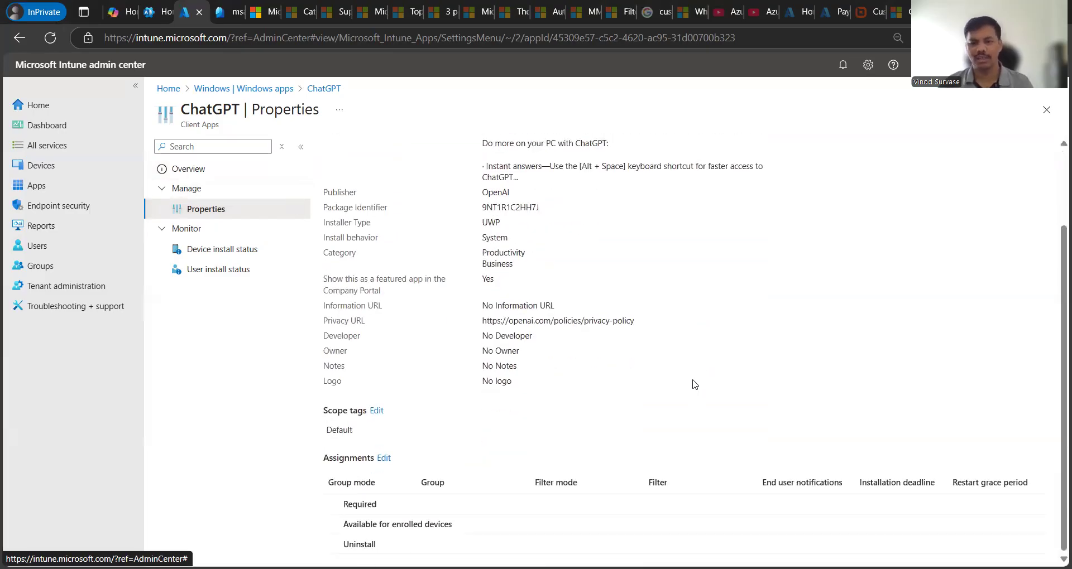
pyautogui.scroll(2, 699, 373)
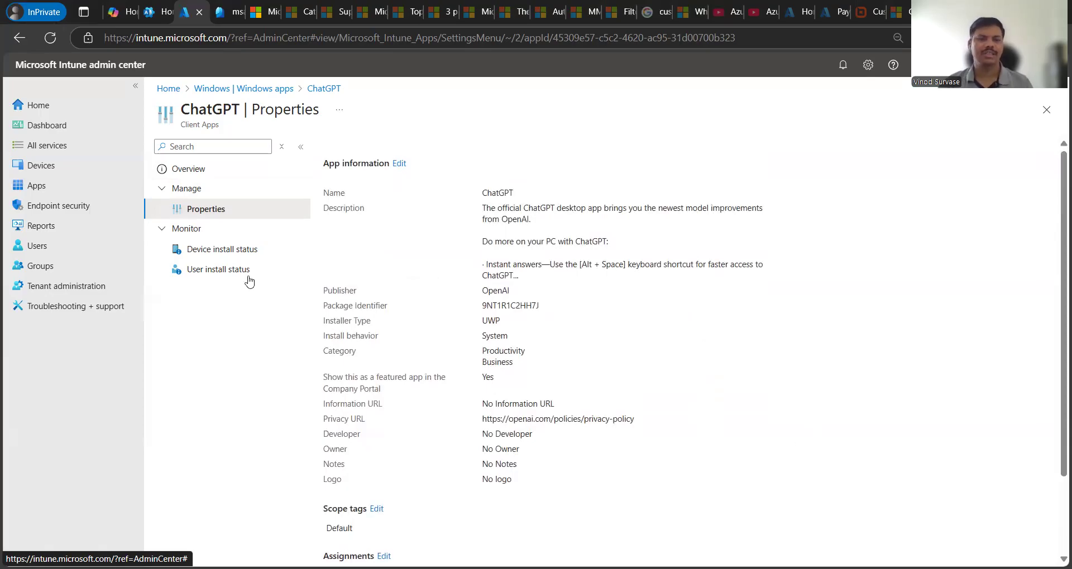
# Step: Confirm ChatGPT's device and user install status are both empty, then return to Windows apps
pyautogui.click(212, 251)
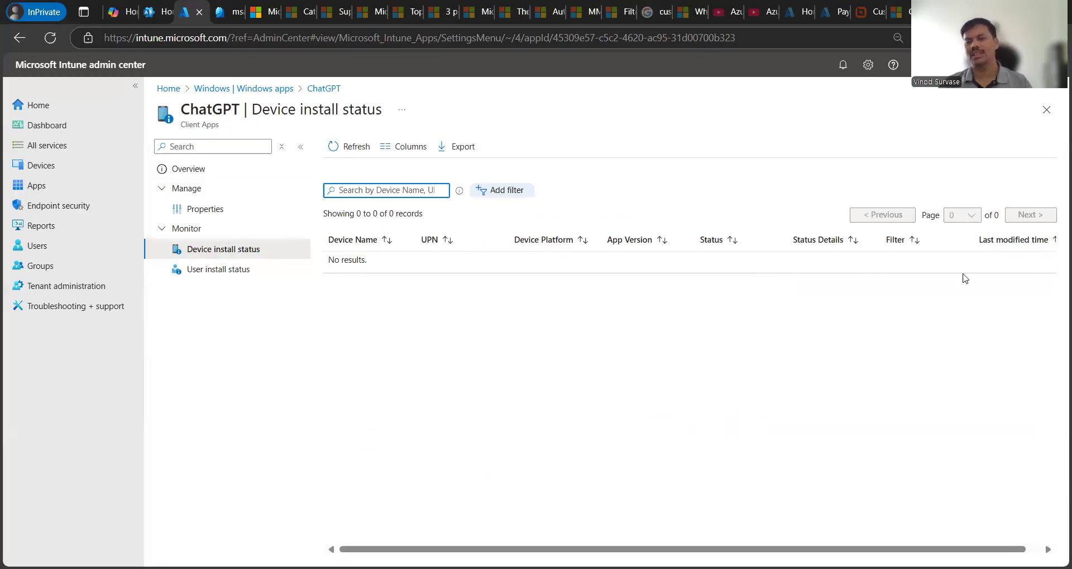
pyautogui.click(918, 327)
pyautogui.hscroll(1, 919, 329)
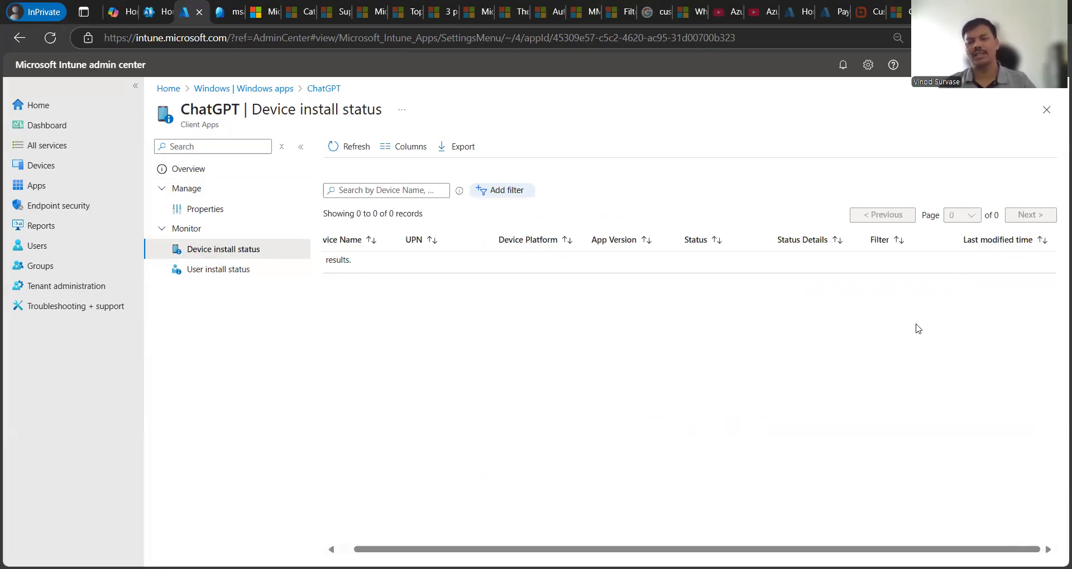
pyautogui.hscroll(-1, 770, 266)
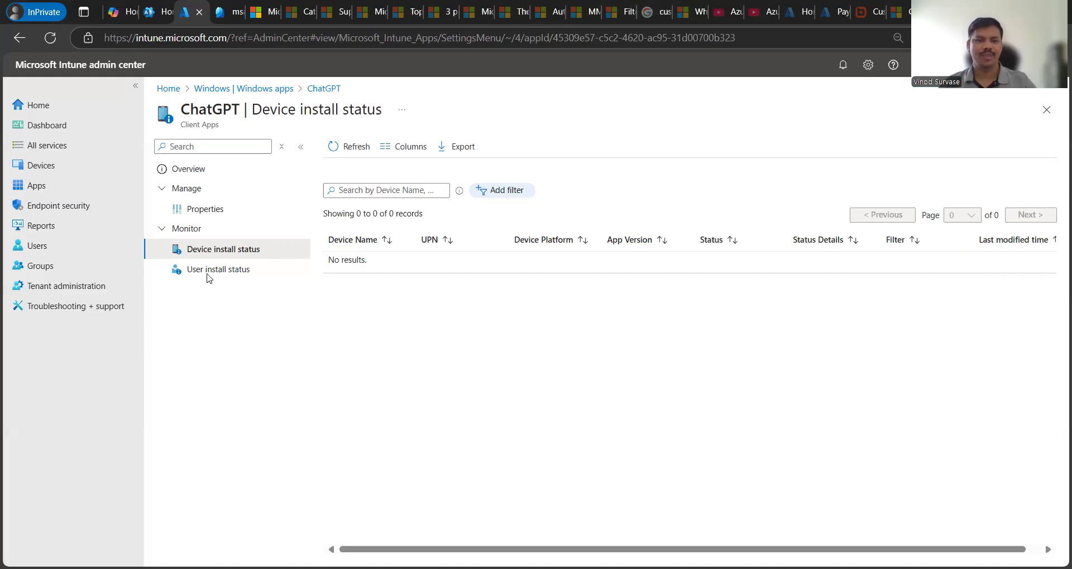
pyautogui.click(181, 274)
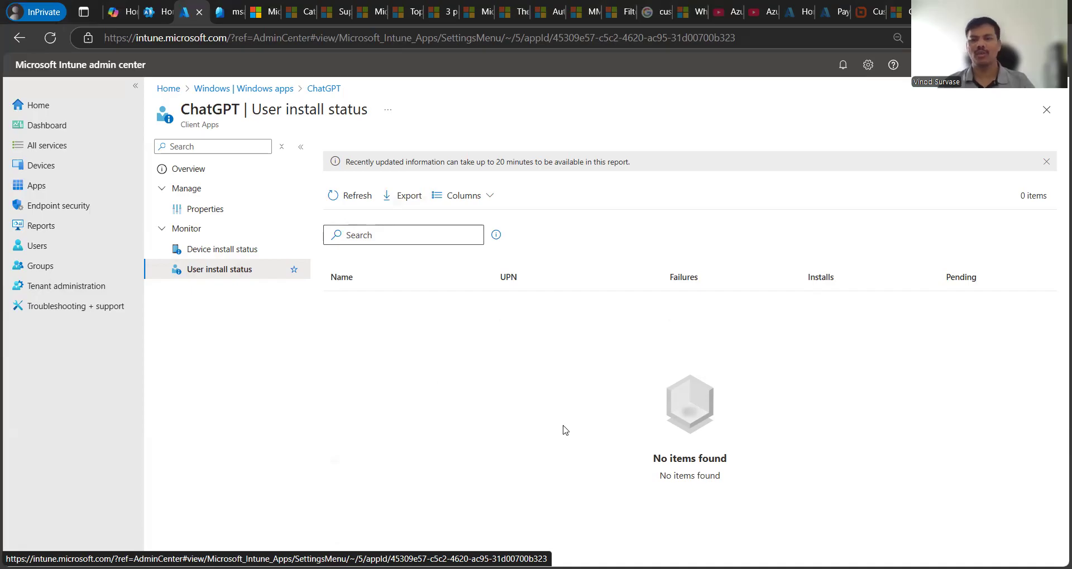
pyautogui.click(208, 170)
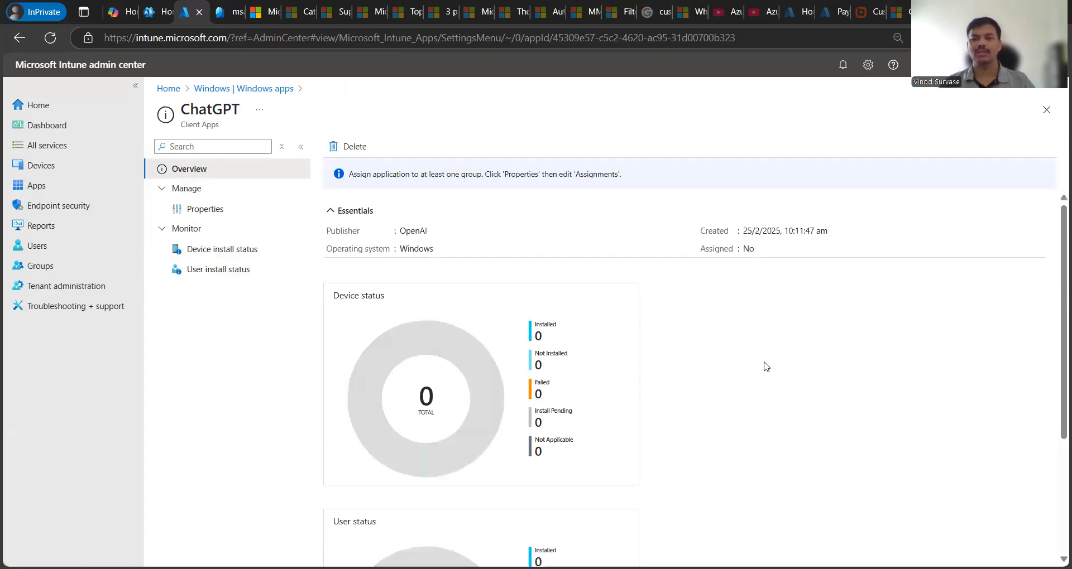
pyautogui.click(262, 88)
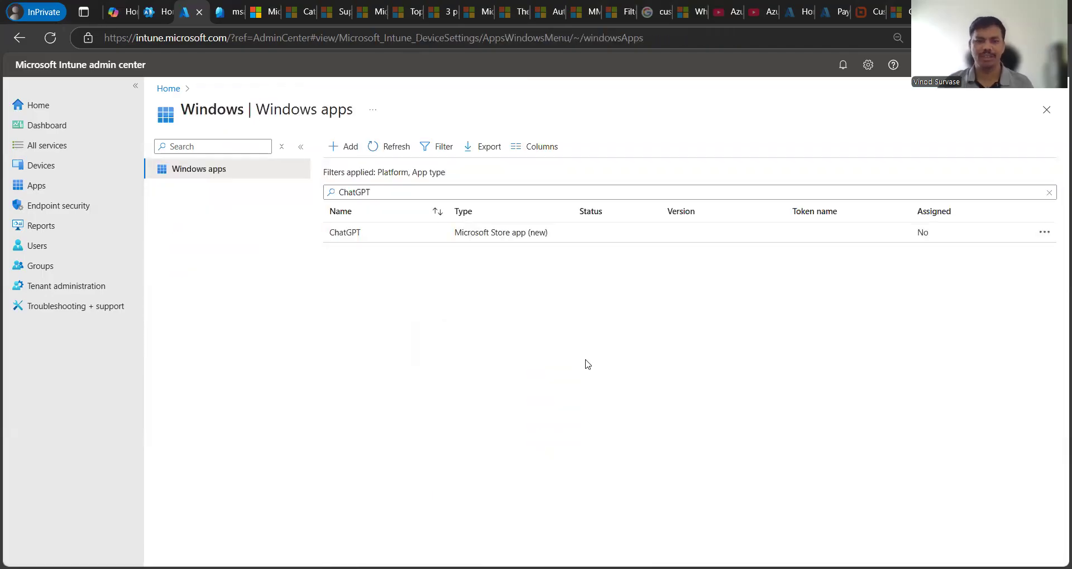